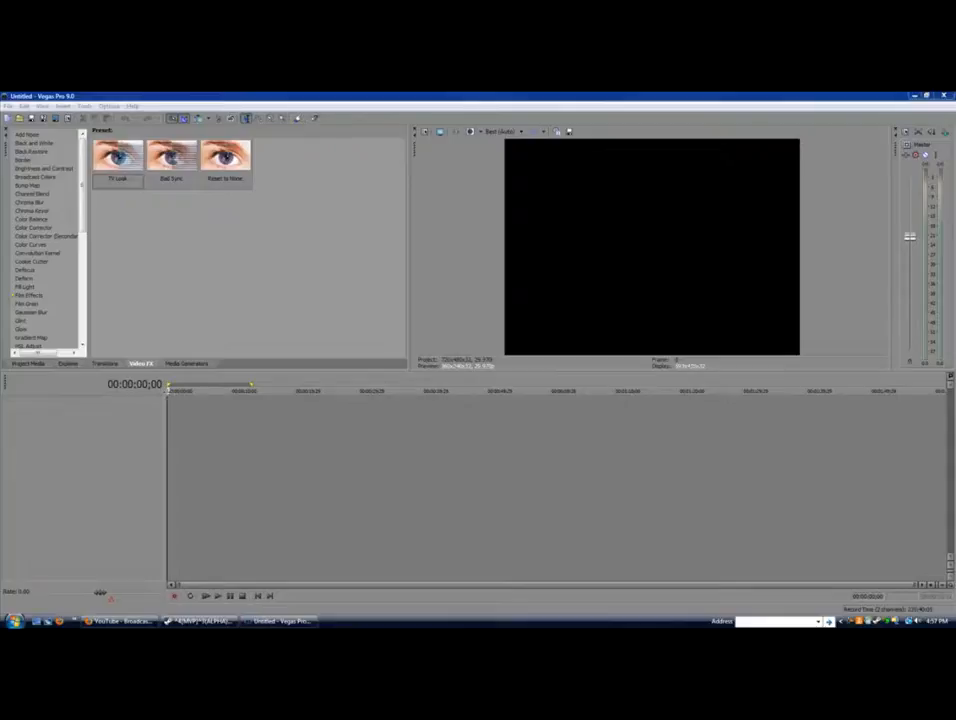
# Play back the project and browse the media generator, video effect and transition presets
pyautogui.press('space')
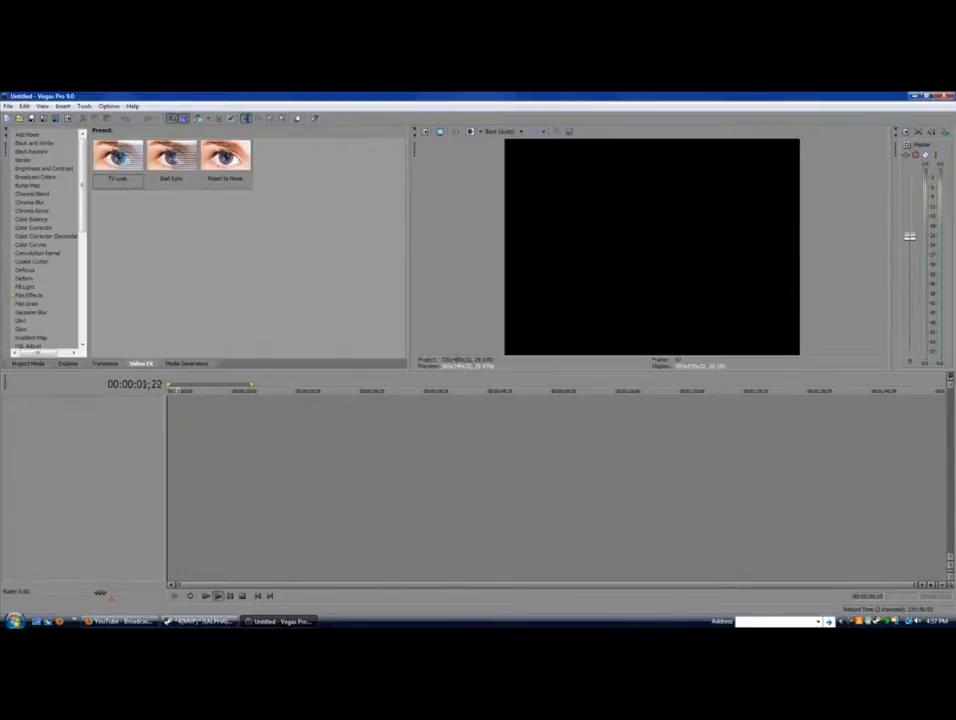
pyautogui.press('space')
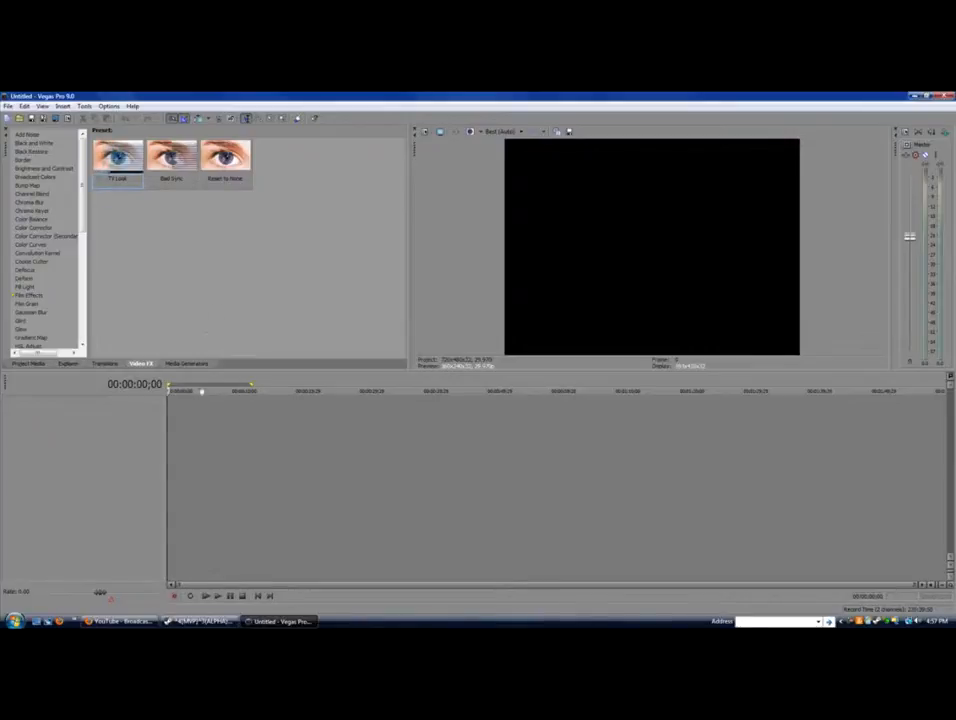
pyautogui.click(231, 452)
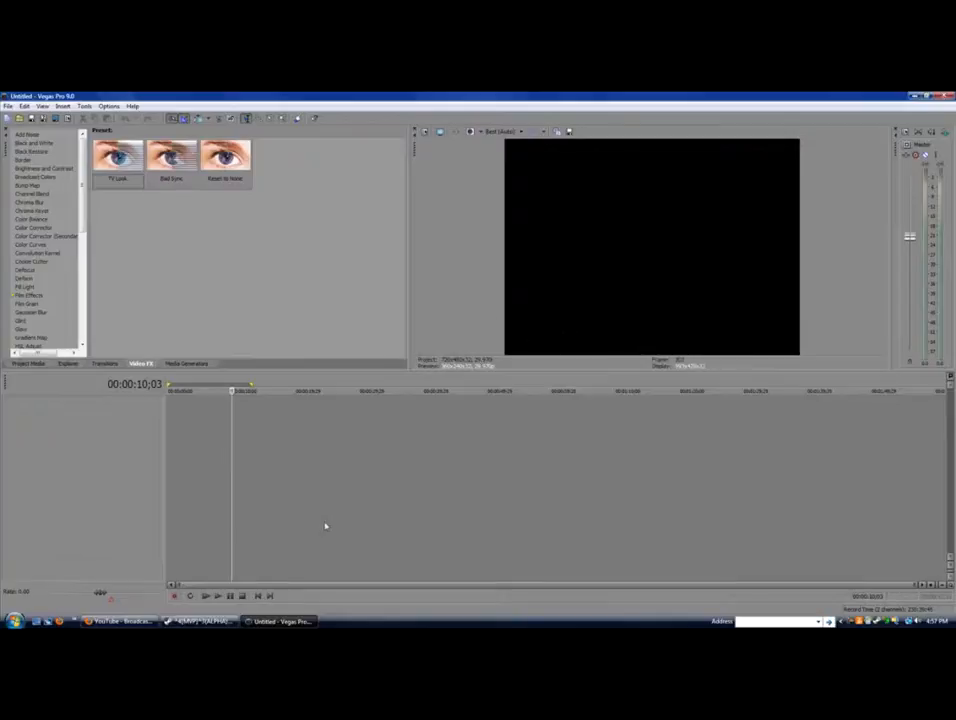
pyautogui.click(169, 416)
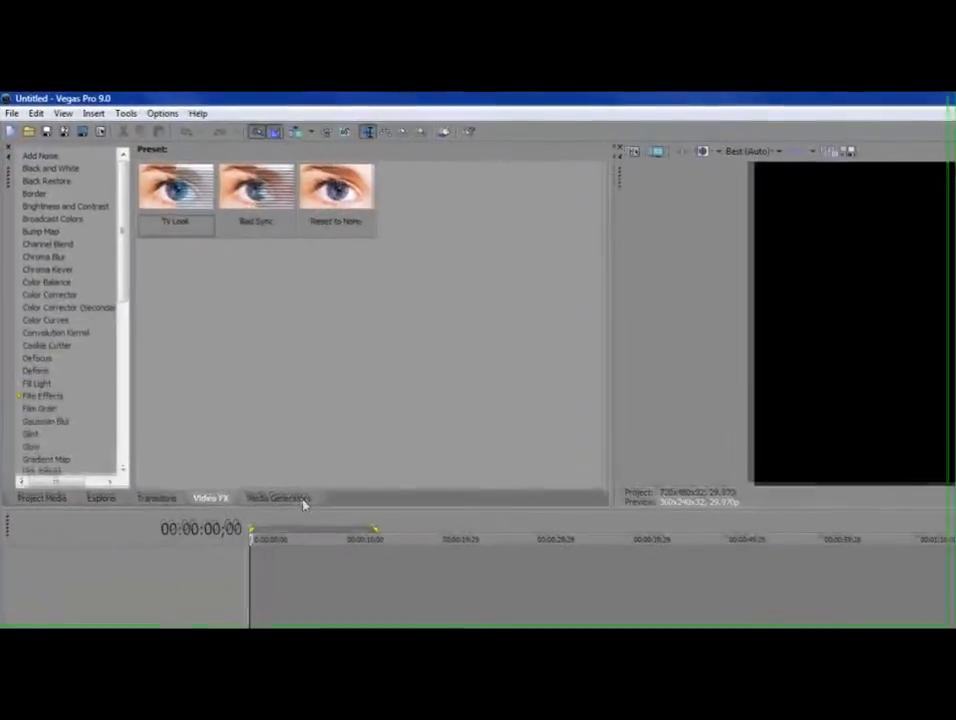
pyautogui.click(203, 365)
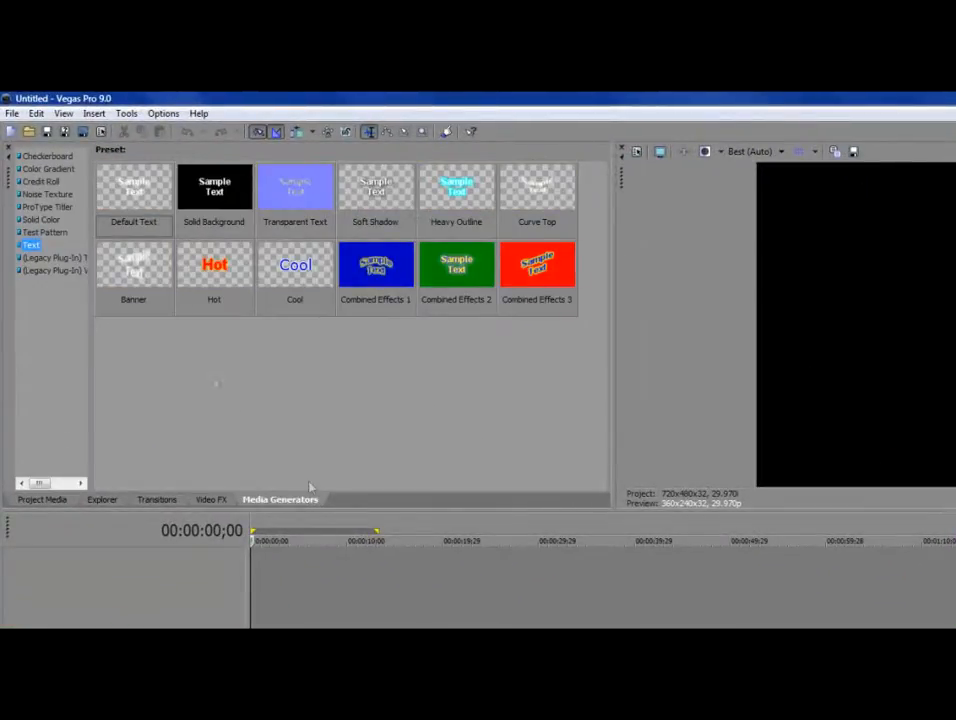
pyautogui.click(226, 500)
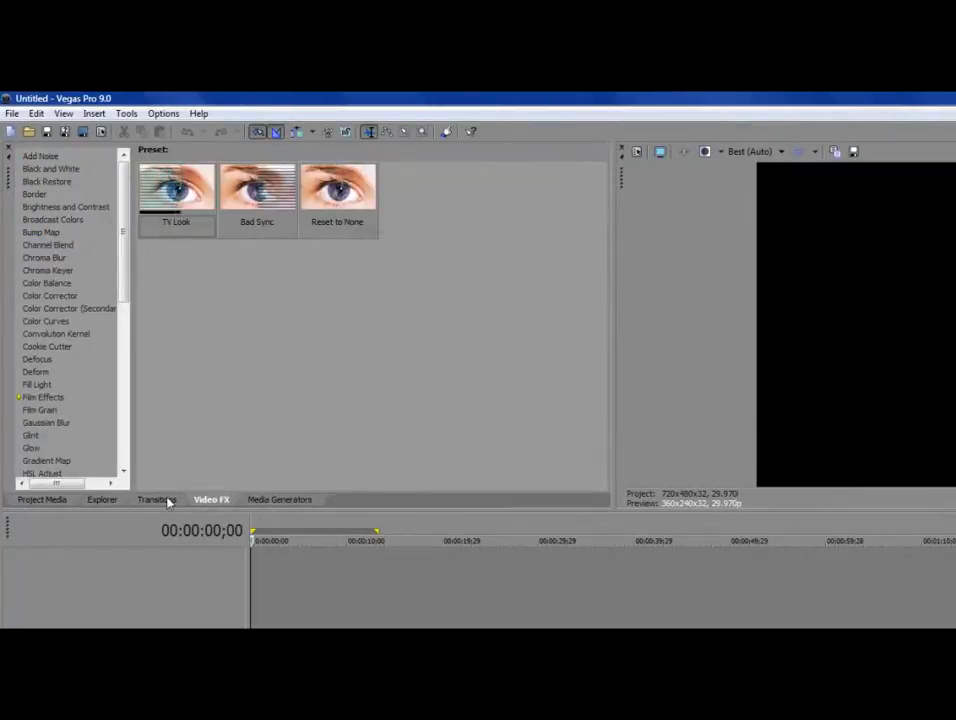
pyautogui.click(170, 500)
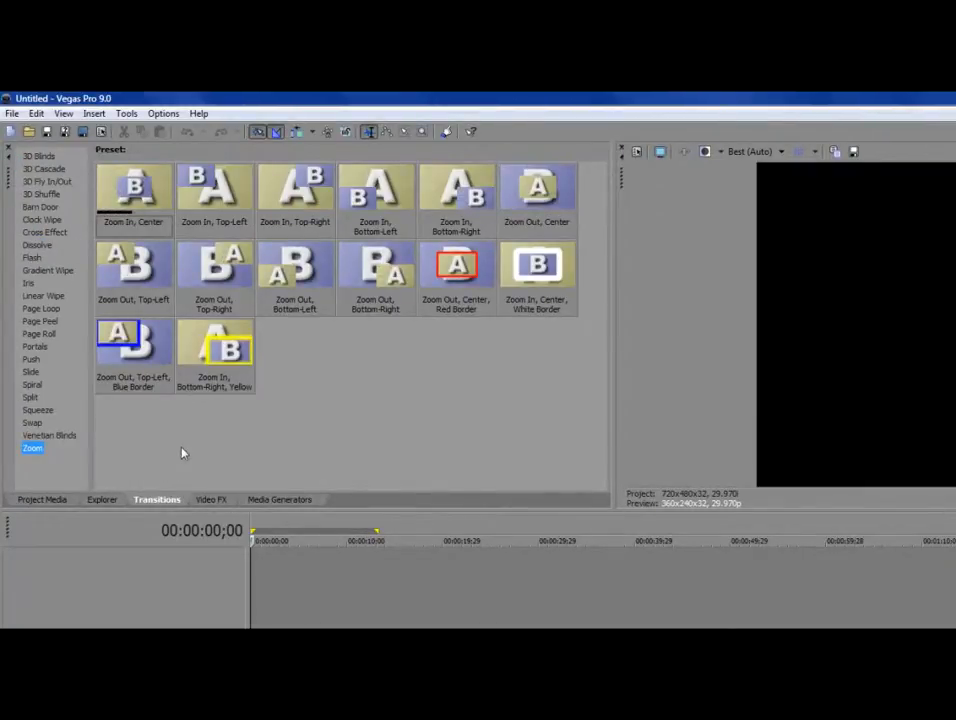
pyautogui.click(207, 500)
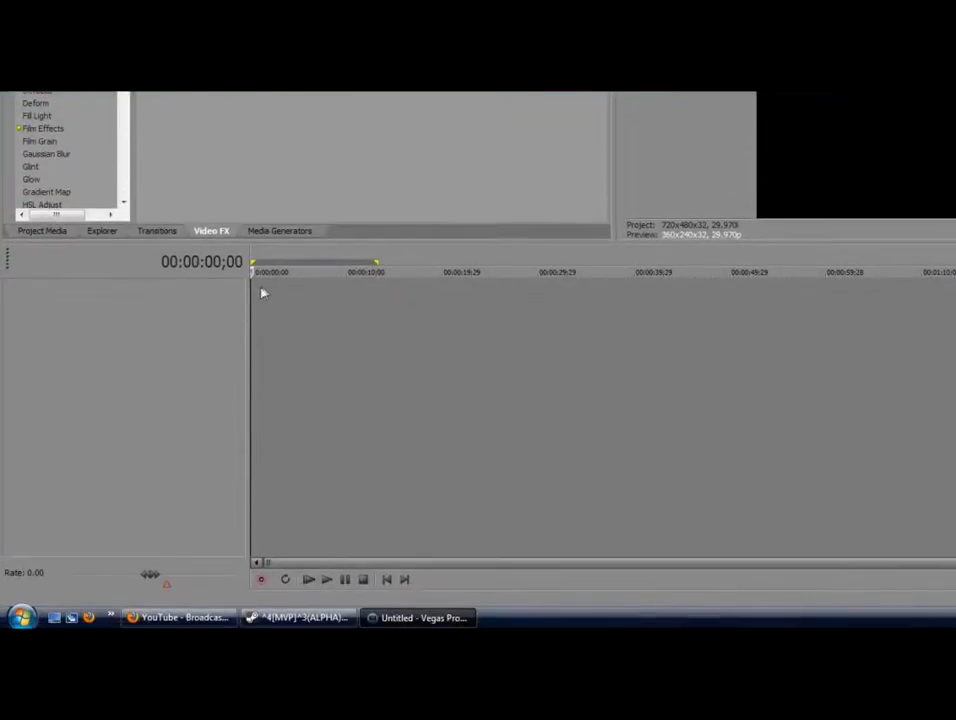
# Insert two new video tracks, then put the playhead at 00:00:06;02 on track 1
pyautogui.click(262, 293)
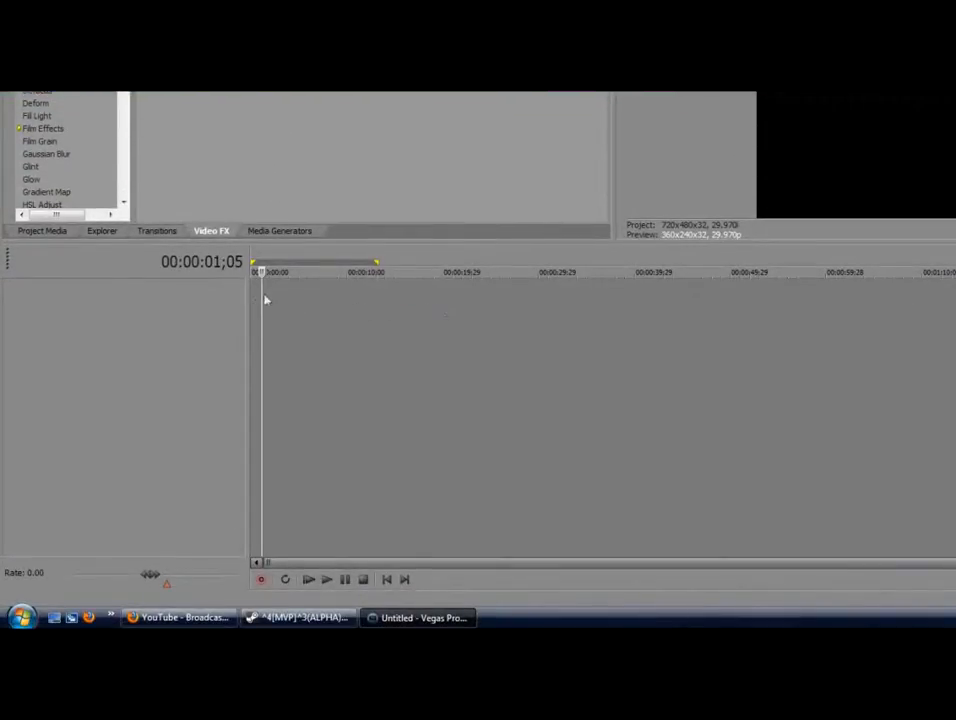
pyautogui.click(387, 580)
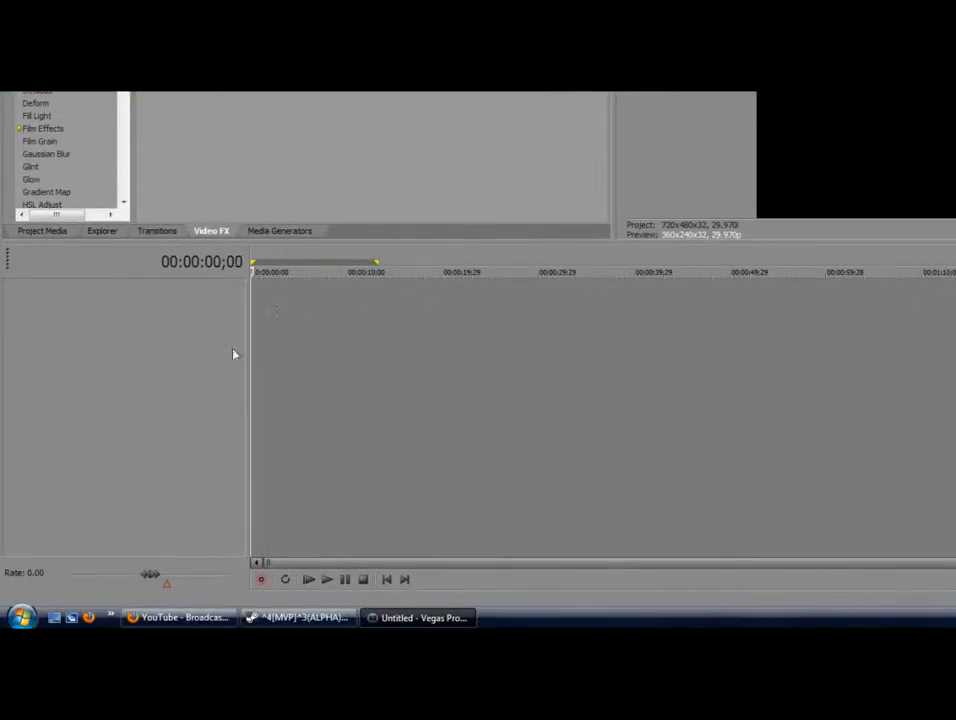
pyautogui.rightClick(298, 294)
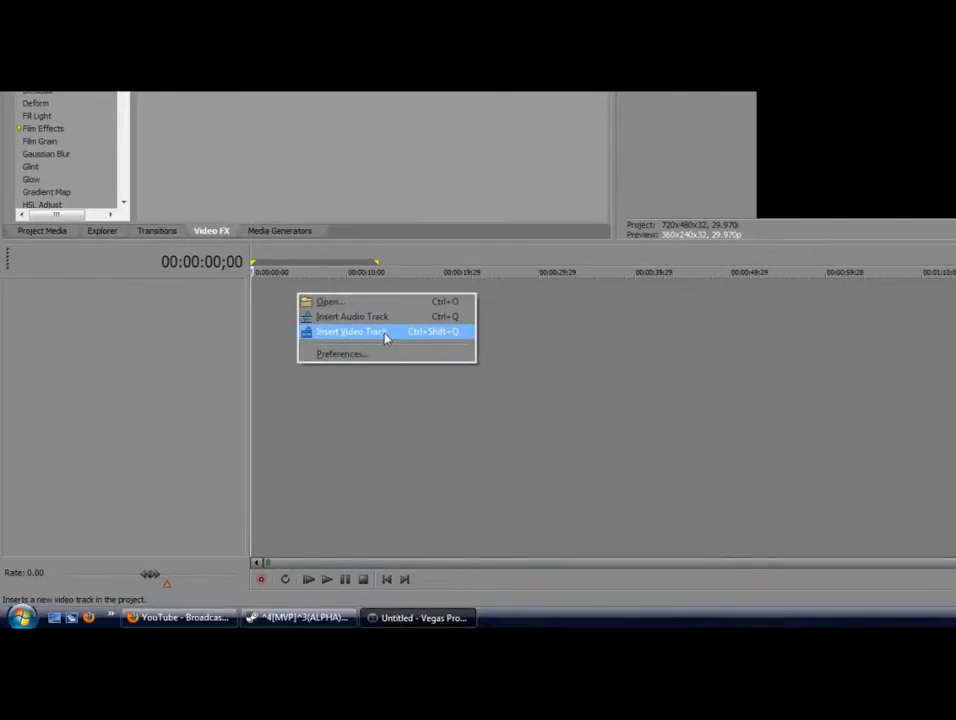
pyautogui.click(385, 336)
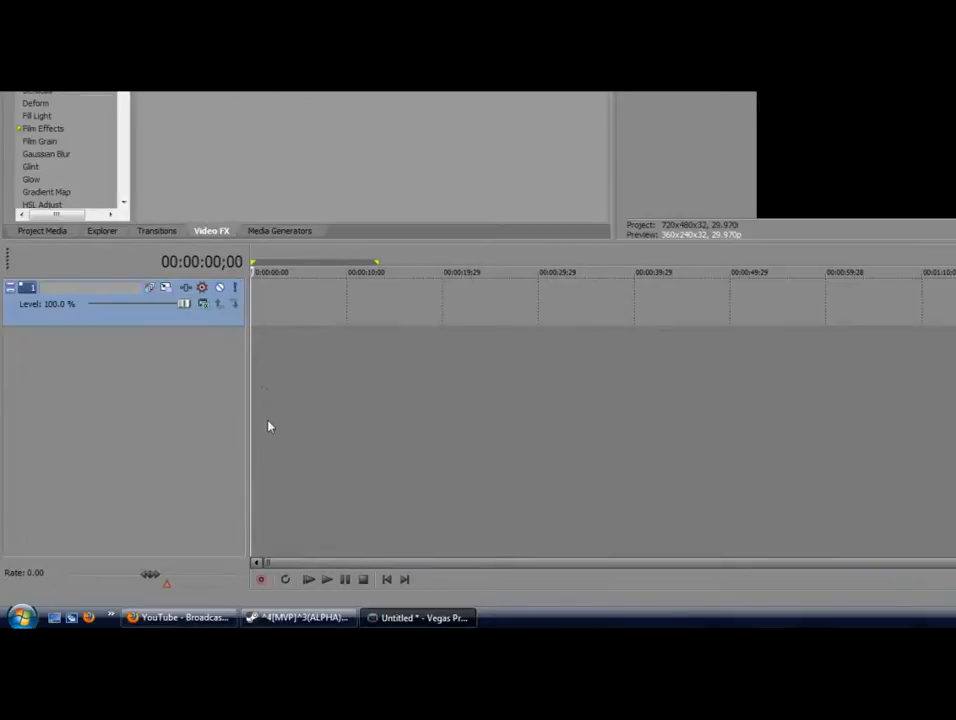
pyautogui.rightClick(314, 343)
pyautogui.click(363, 378)
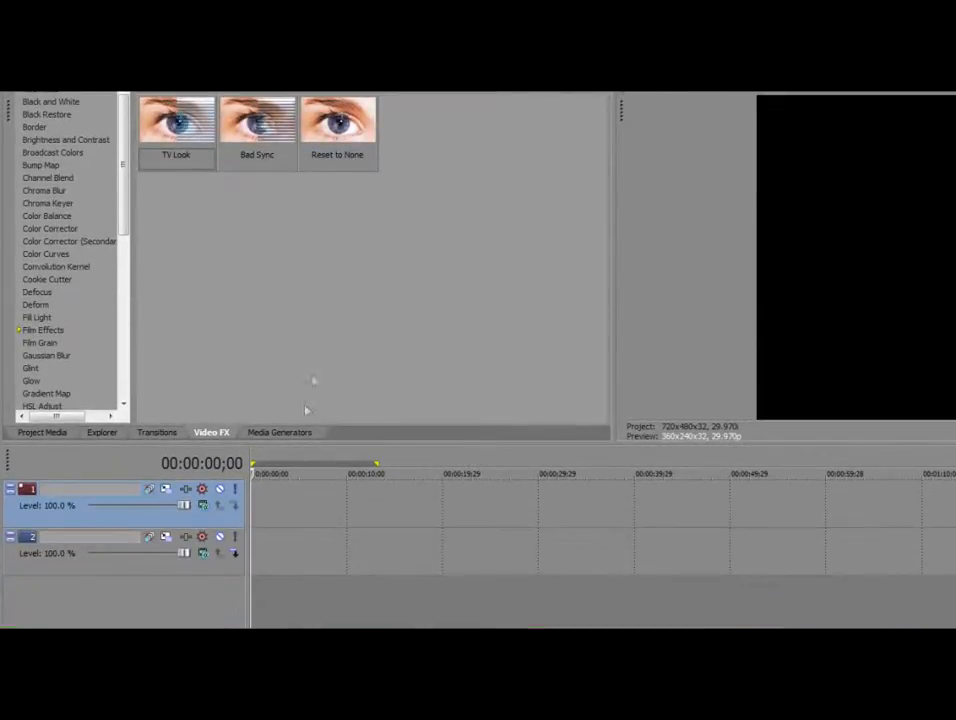
pyautogui.click(310, 500)
pyautogui.rightClick(310, 500)
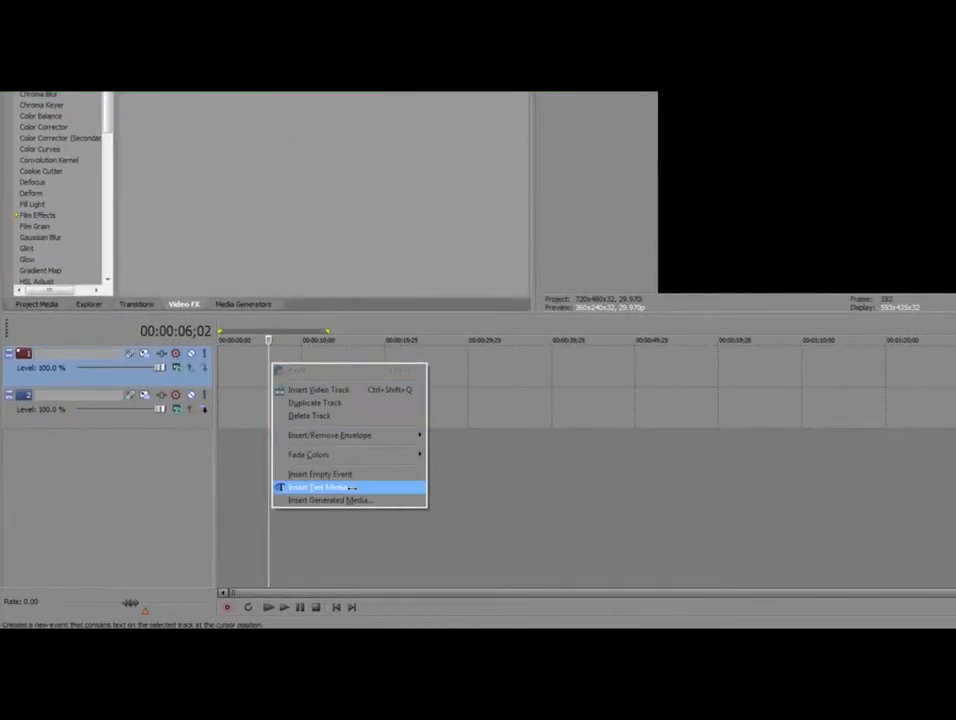
# Insert a Sony Text event on track 1, set Sample Text to Tekton Pro, and select it
pyautogui.click(352, 487)
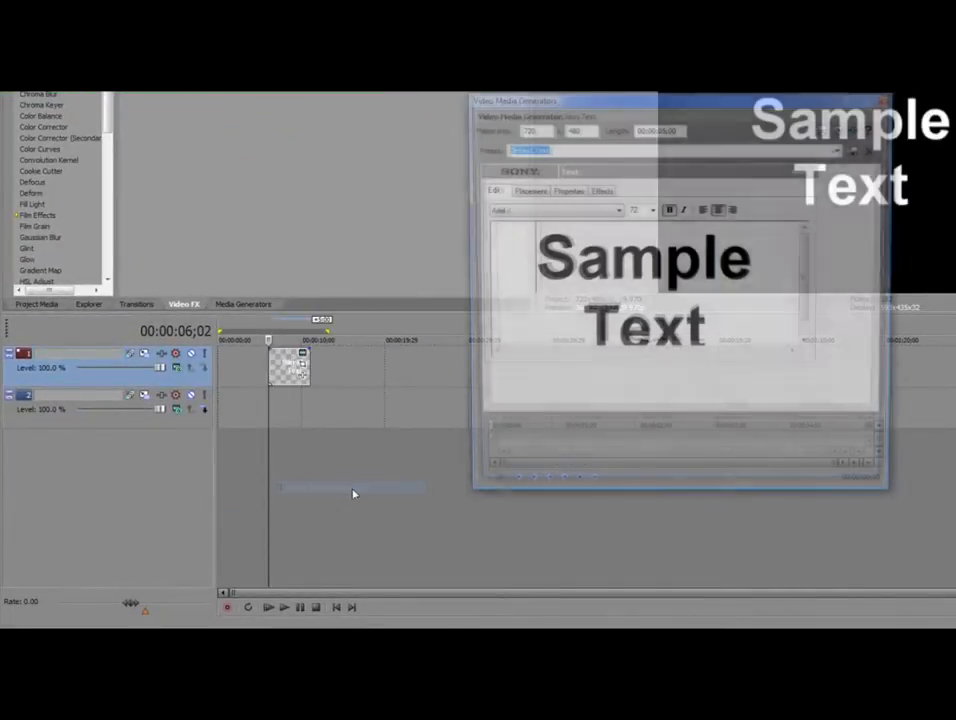
pyautogui.click(604, 211)
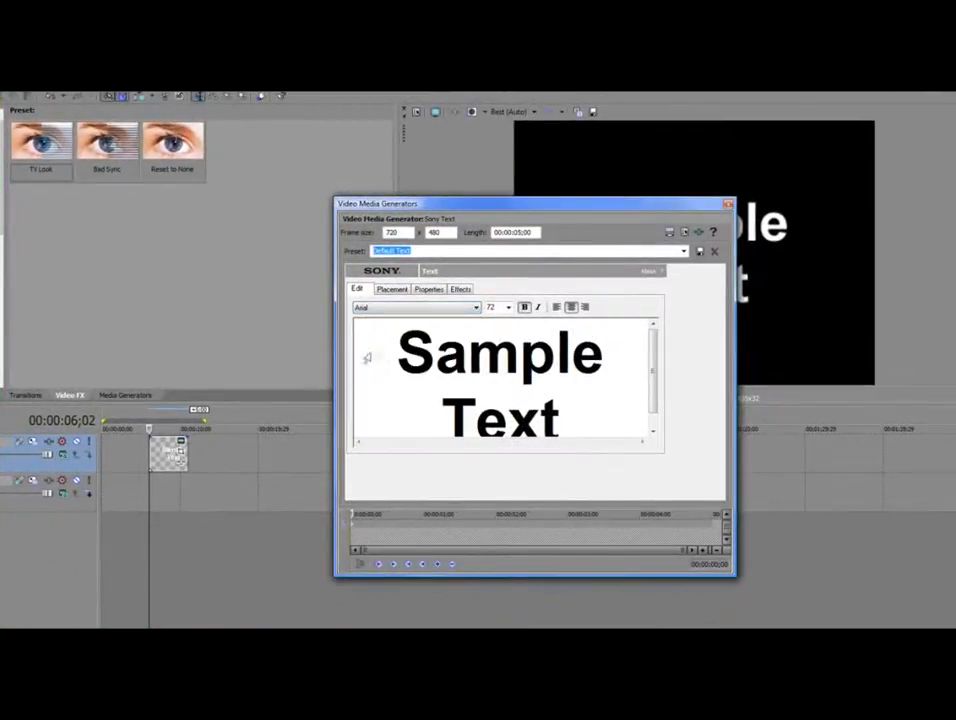
pyautogui.moveTo(365, 359); pyautogui.dragTo(572, 400)
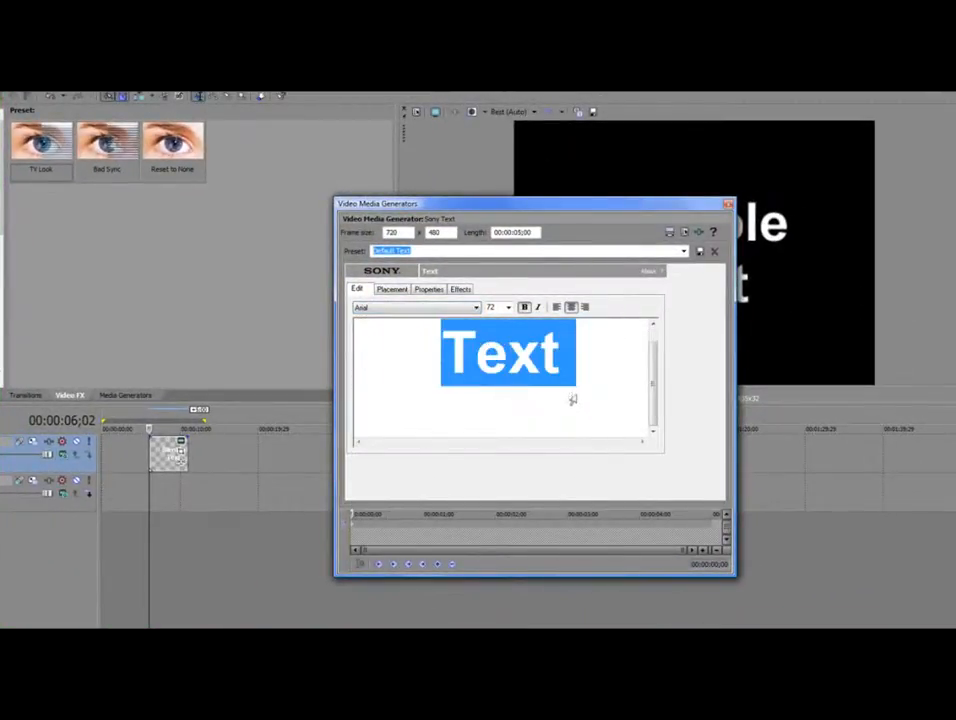
pyautogui.click(413, 307)
pyautogui.moveTo(476, 322); pyautogui.dragTo(476, 527)
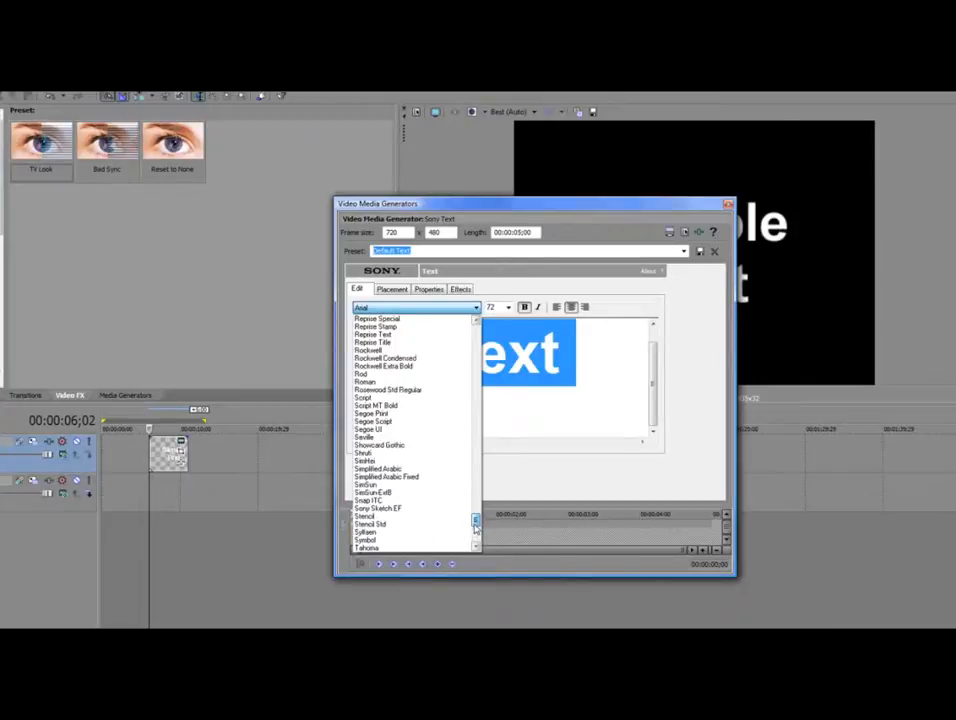
pyautogui.click(420, 508)
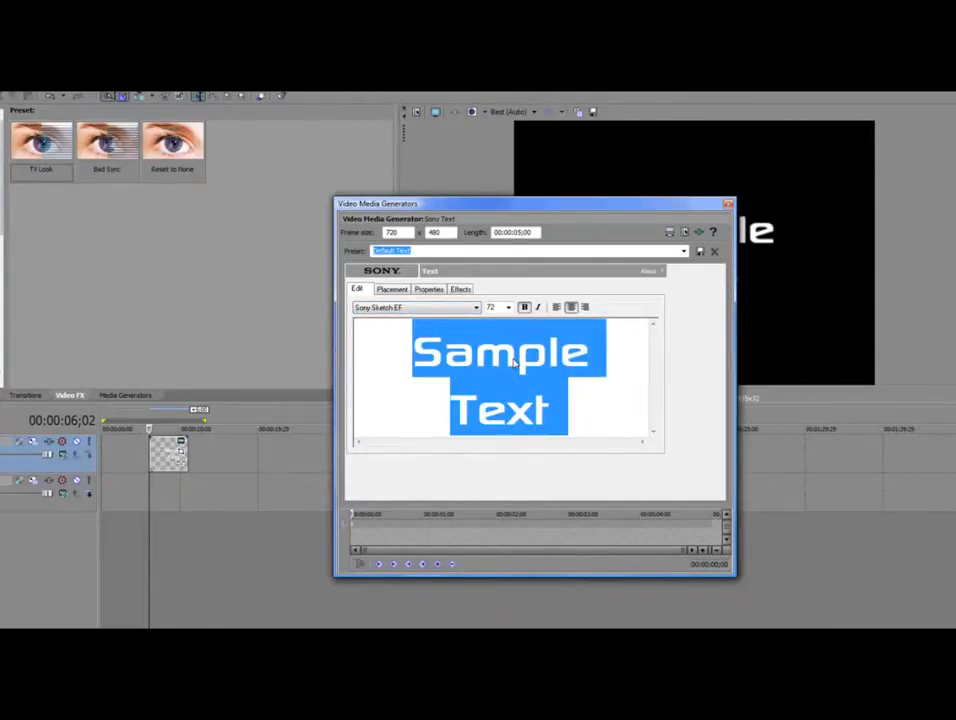
pyautogui.press('Down')
pyautogui.press('Down')
pyautogui.press('Down')
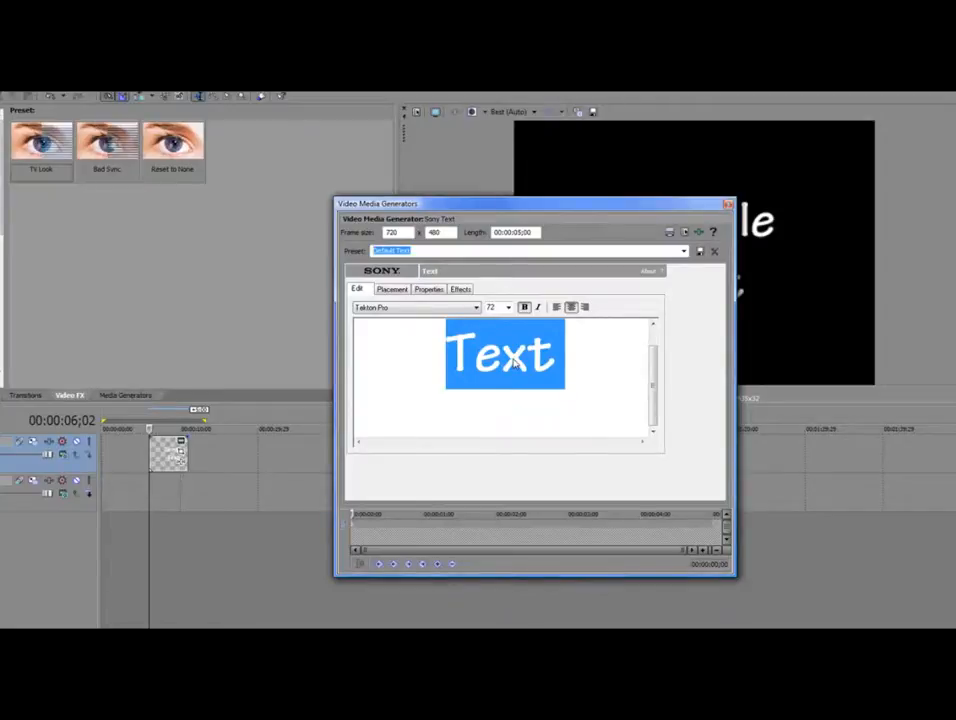
pyautogui.click(511, 363)
pyautogui.scroll(1, 566, 403)
pyautogui.moveTo(568, 405); pyautogui.dragTo(358, 306)
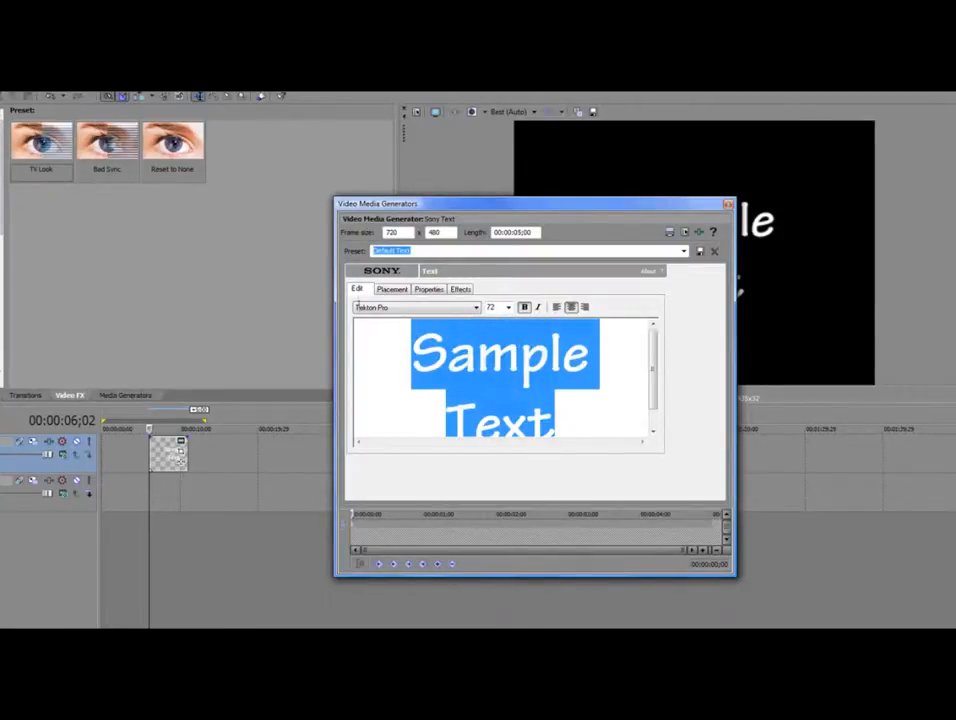
# Type 'The Josho Productions' and lower the font size until the title fits the preview
pyautogui.write('T')
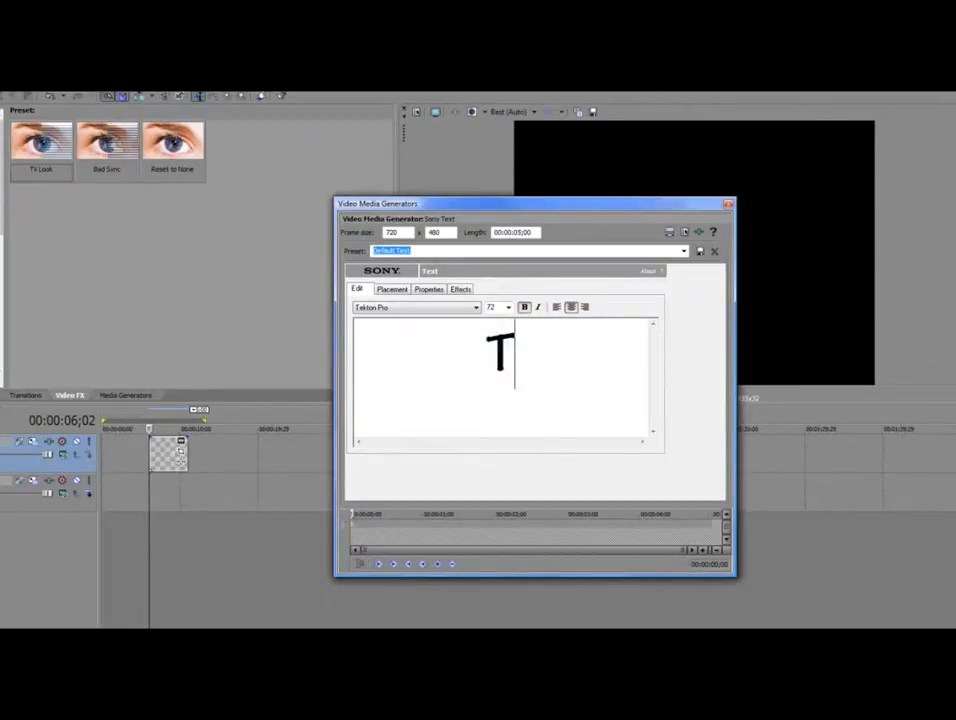
pyautogui.write('he Josh')
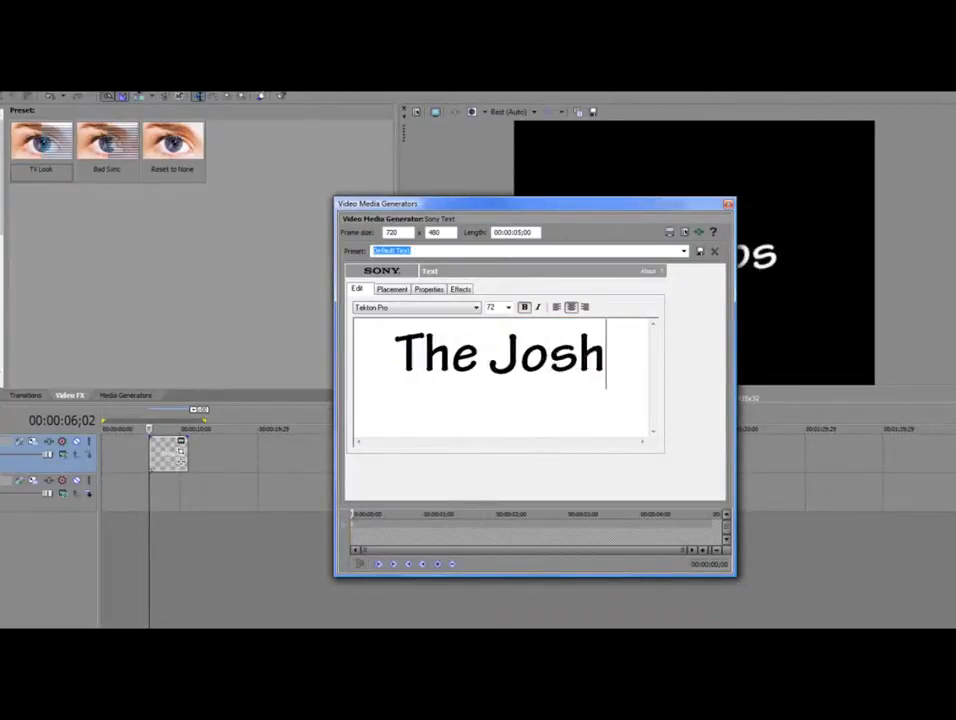
pyautogui.write('o Productions')
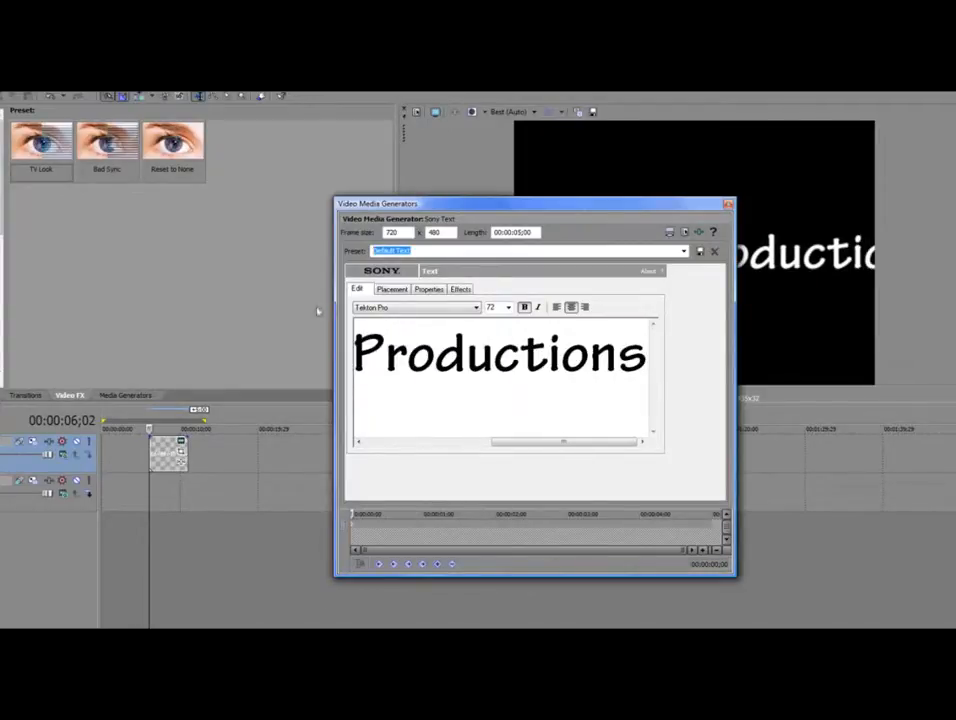
pyautogui.moveTo(646, 353); pyautogui.dragTo(352, 344)
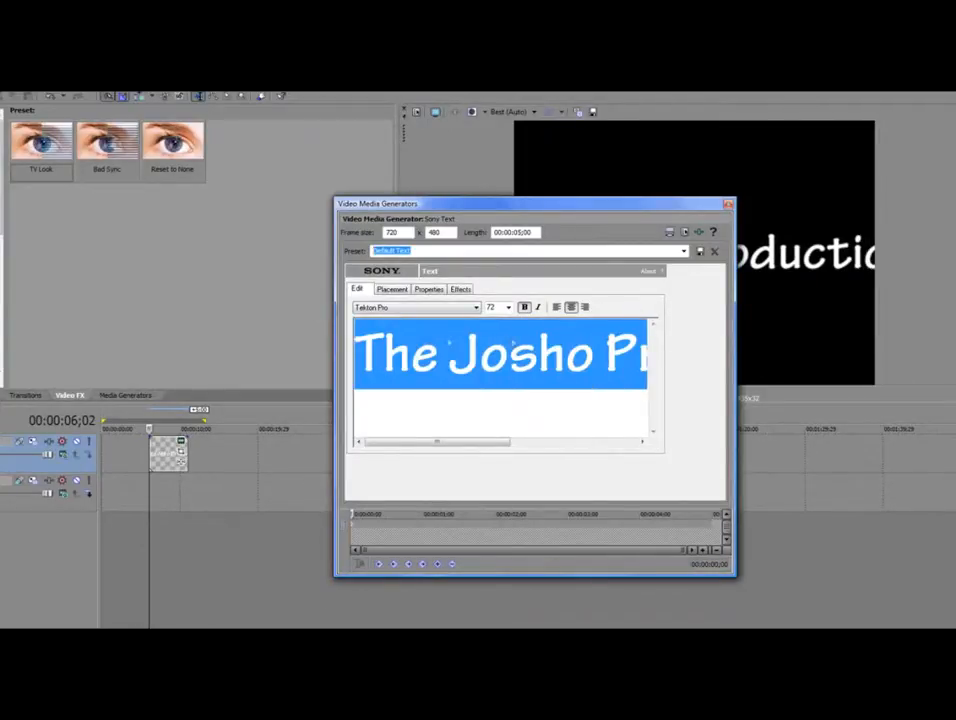
pyautogui.click(509, 306)
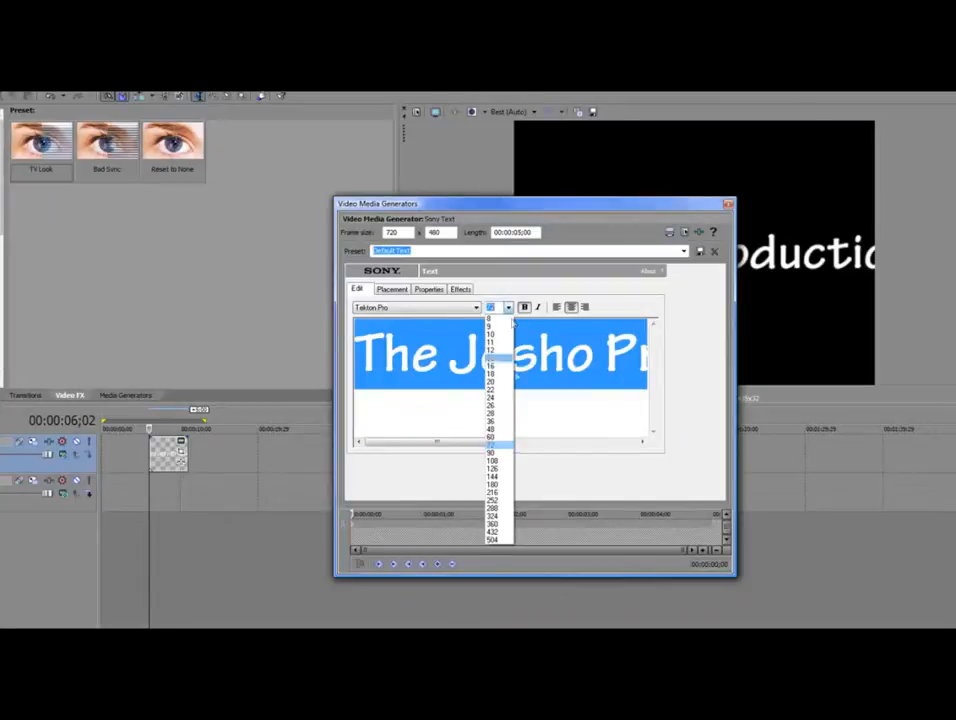
pyautogui.click(497, 434)
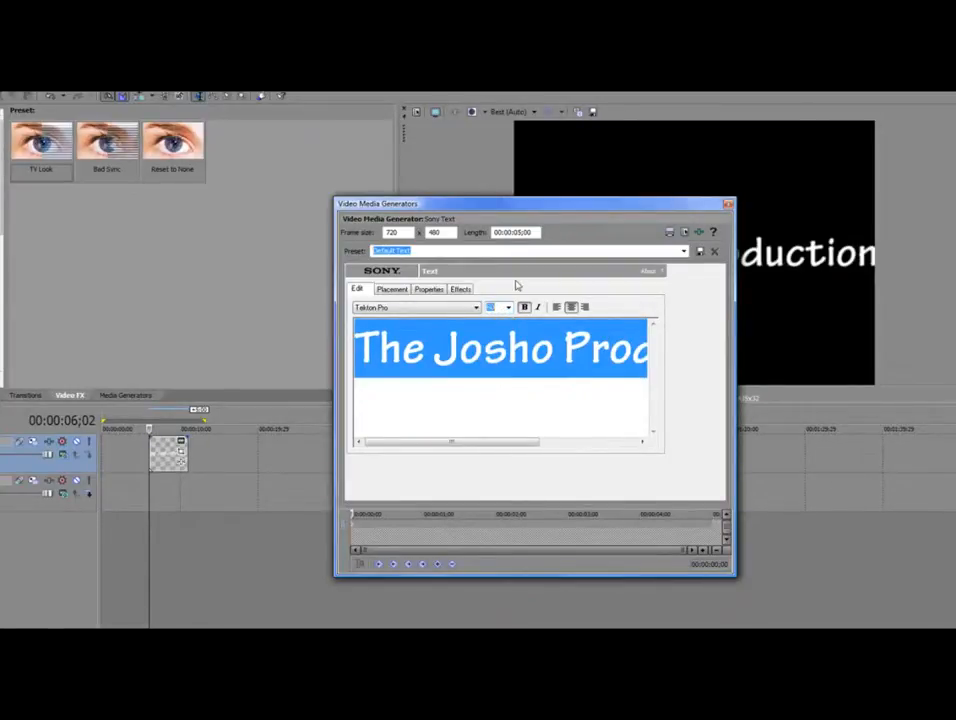
pyautogui.press('Up')
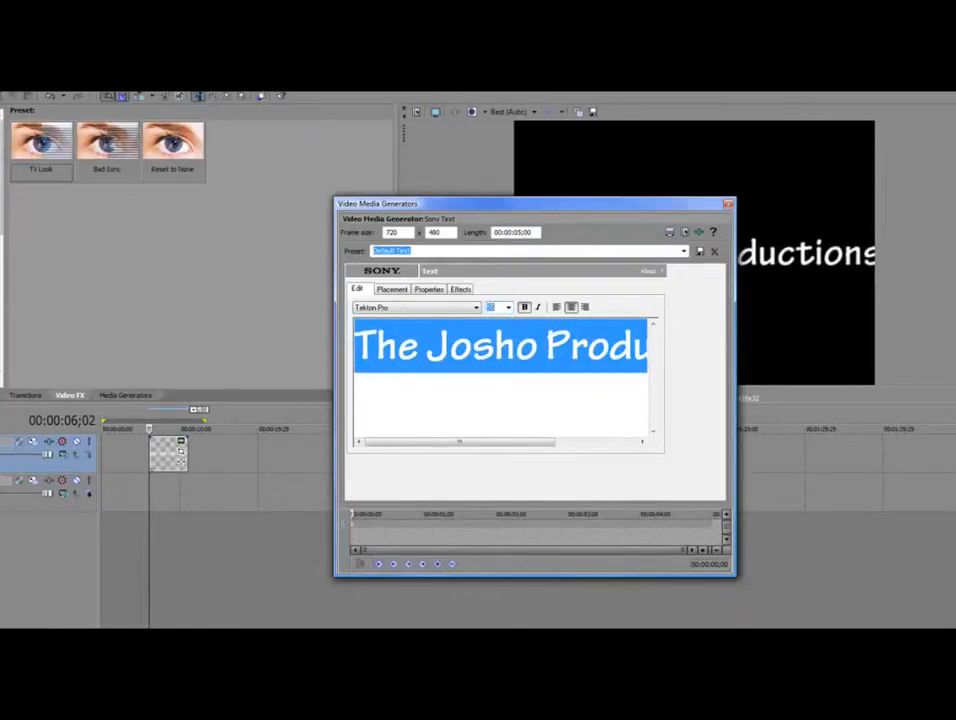
pyautogui.click(509, 307)
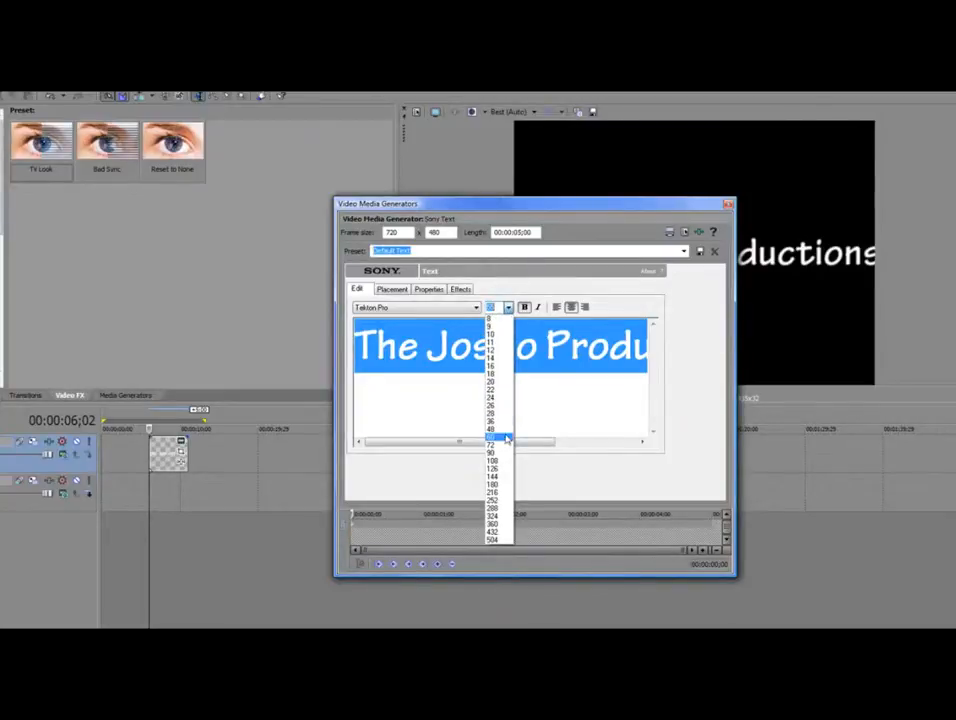
pyautogui.click(505, 437)
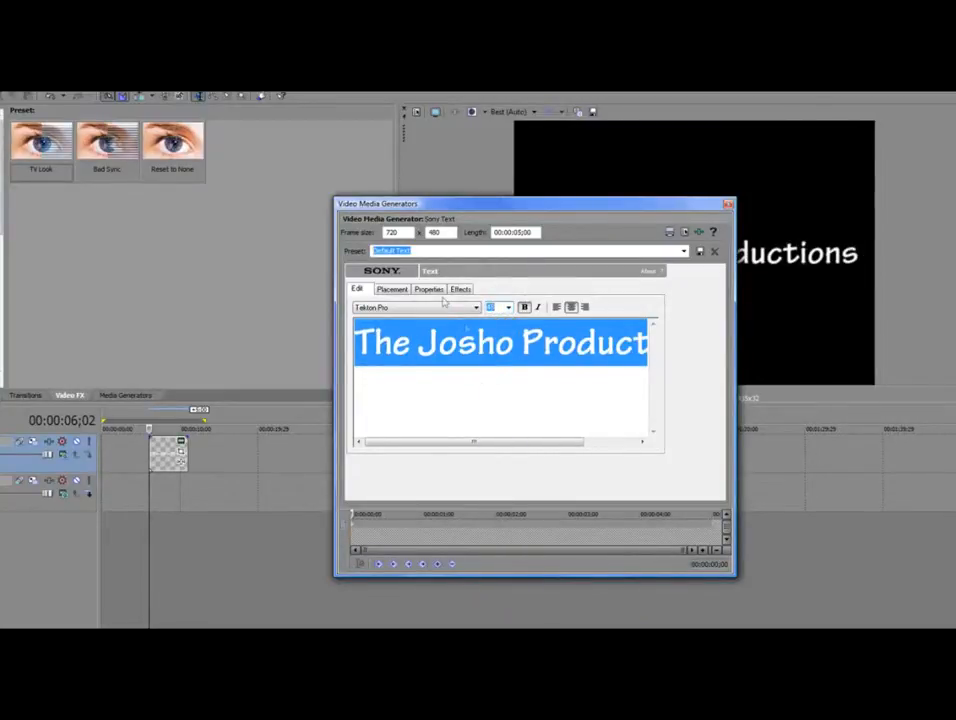
pyautogui.moveTo(557, 208); pyautogui.dragTo(312, 168)
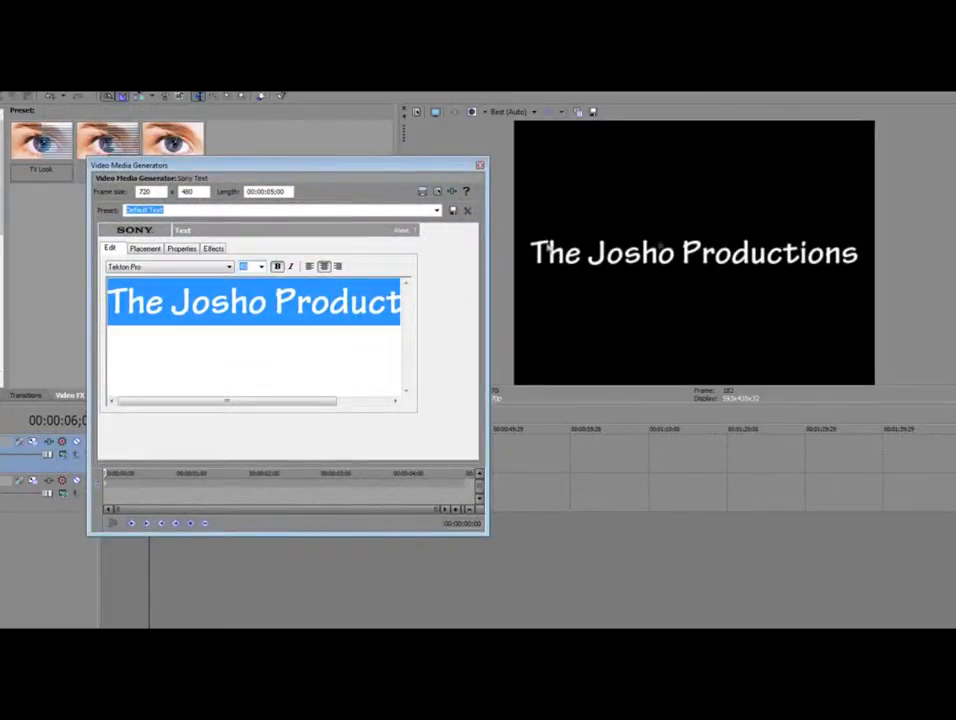
# Make the title text black and turn on a yellow-green outline
pyautogui.click(181, 248)
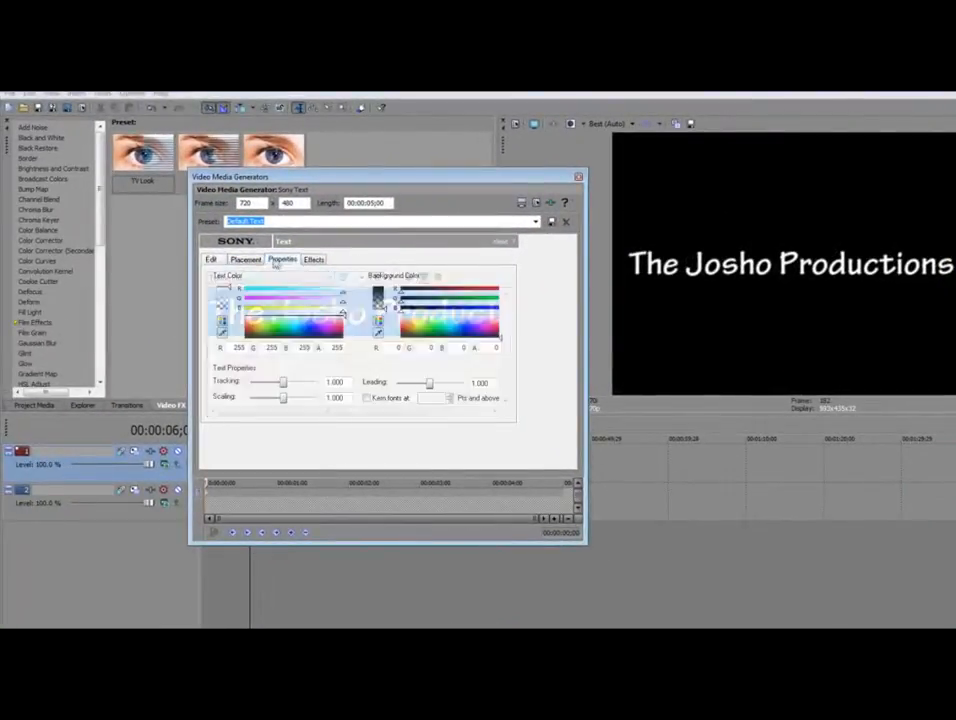
pyautogui.click(340, 333)
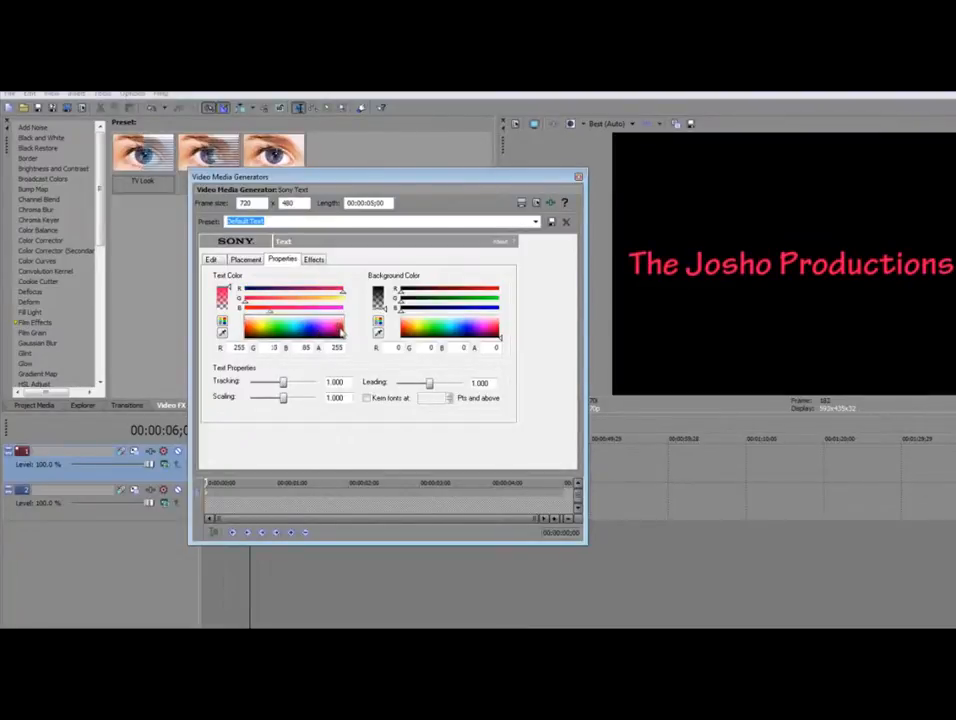
pyautogui.moveTo(340, 333); pyautogui.dragTo(337, 347)
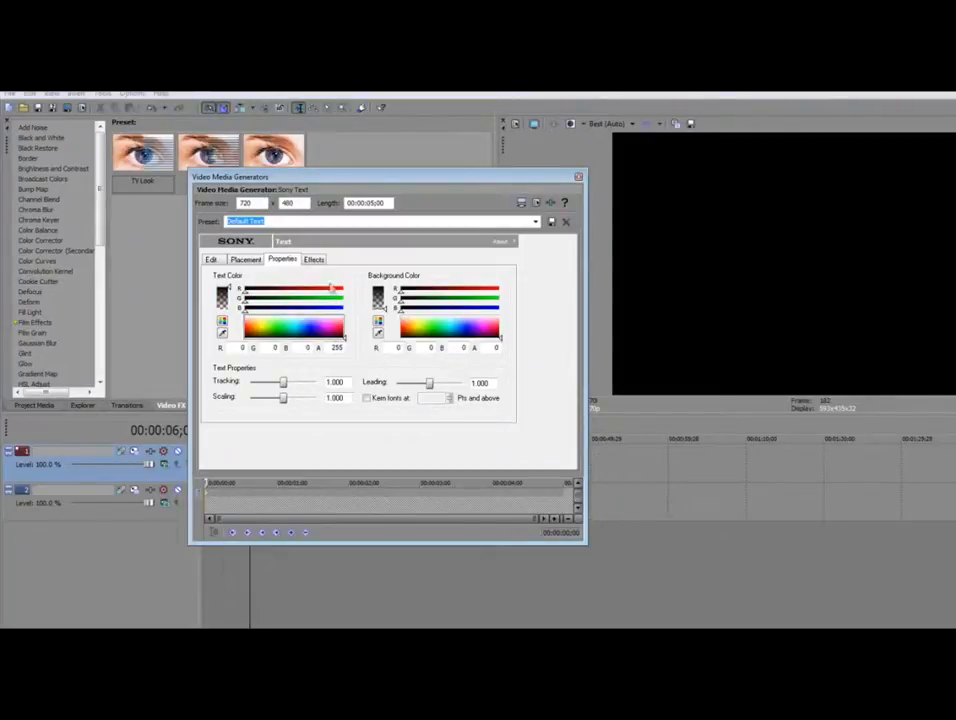
pyautogui.click(313, 259)
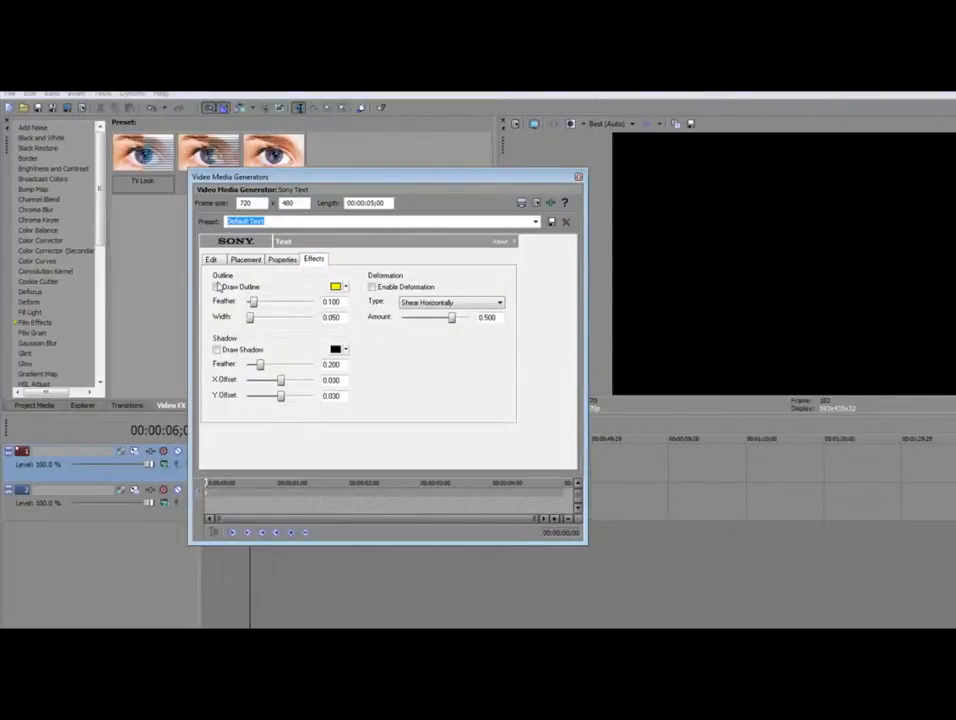
pyautogui.click(217, 287)
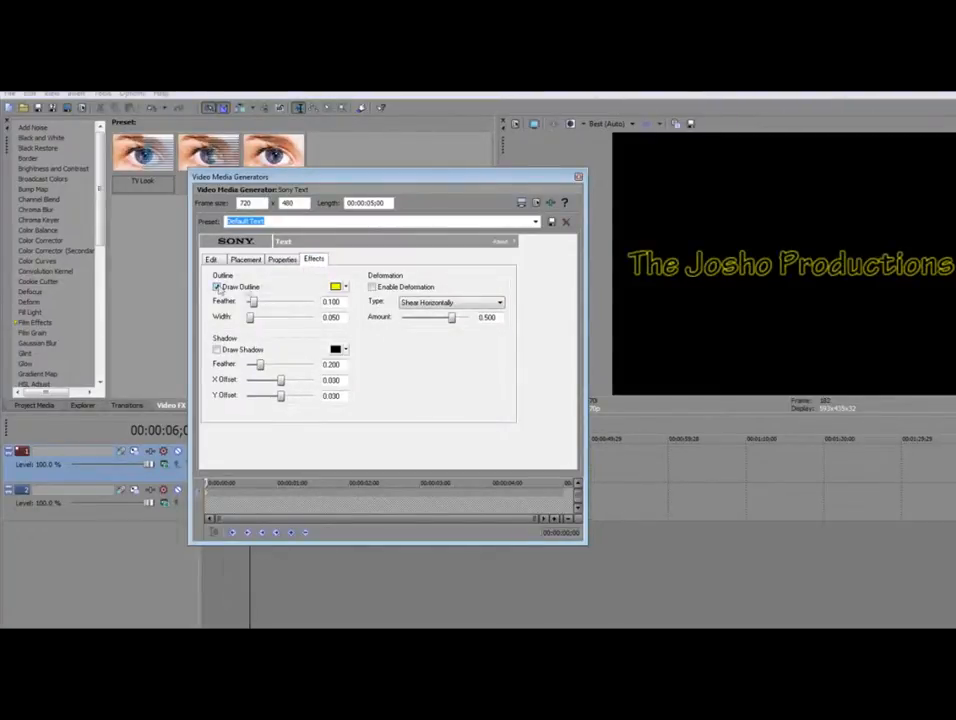
pyautogui.click(346, 287)
pyautogui.moveTo(358, 334); pyautogui.dragTo(383, 322)
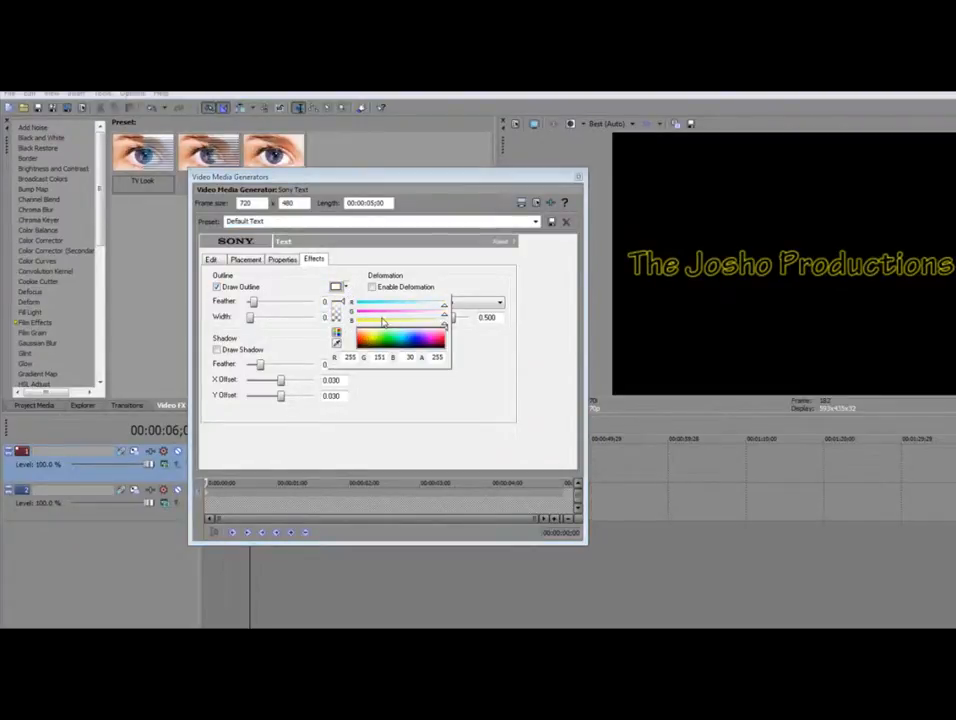
pyautogui.click(374, 341)
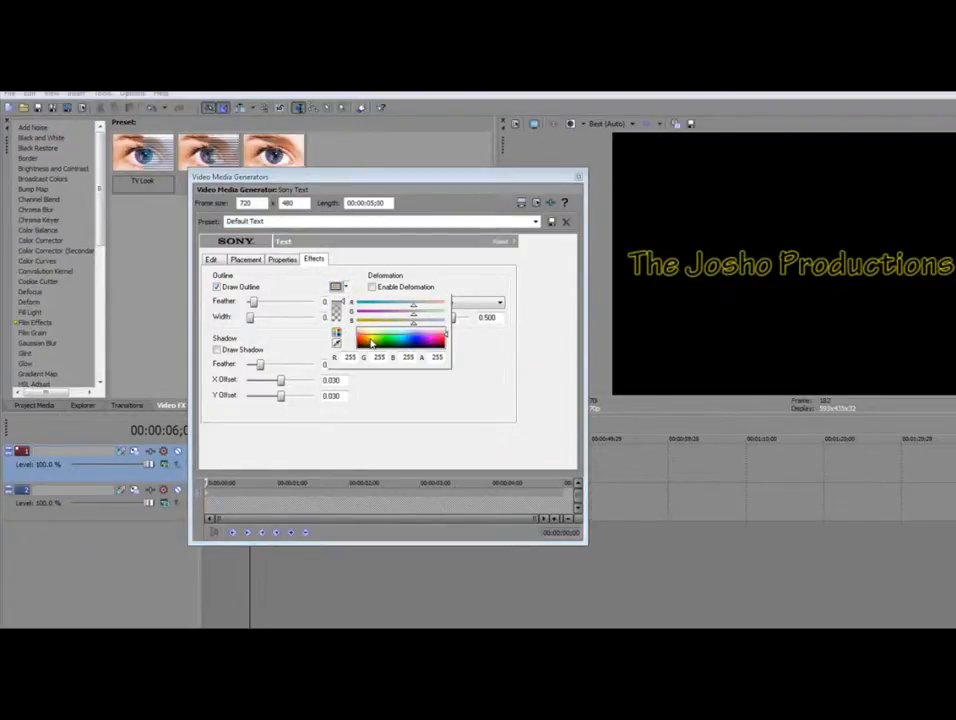
pyautogui.click(377, 331)
pyautogui.click(370, 338)
pyautogui.click(375, 336)
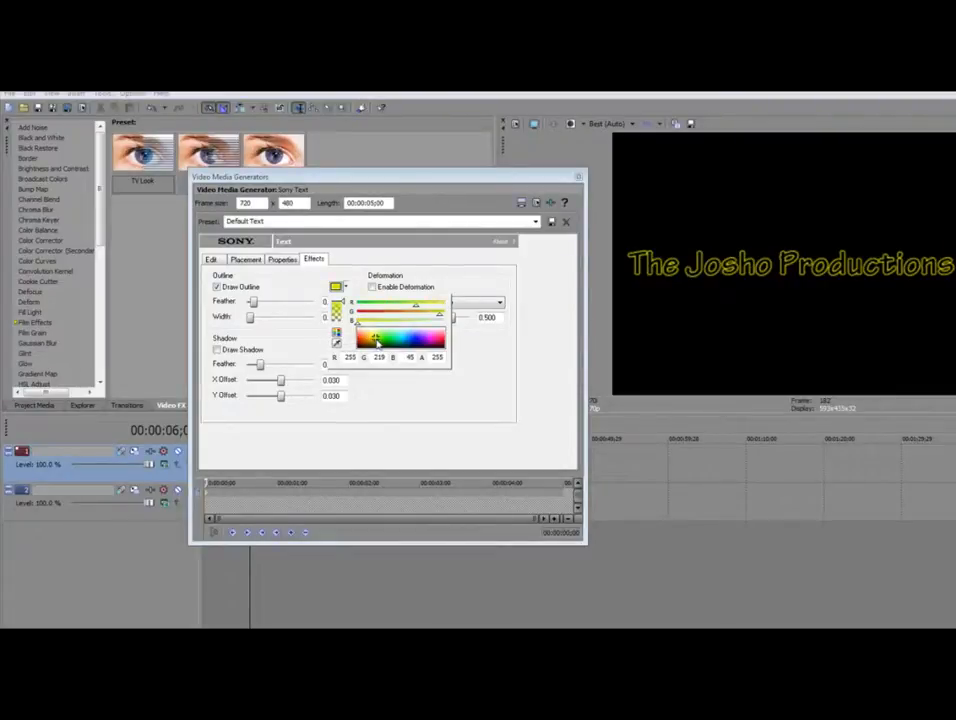
pyautogui.click(381, 397)
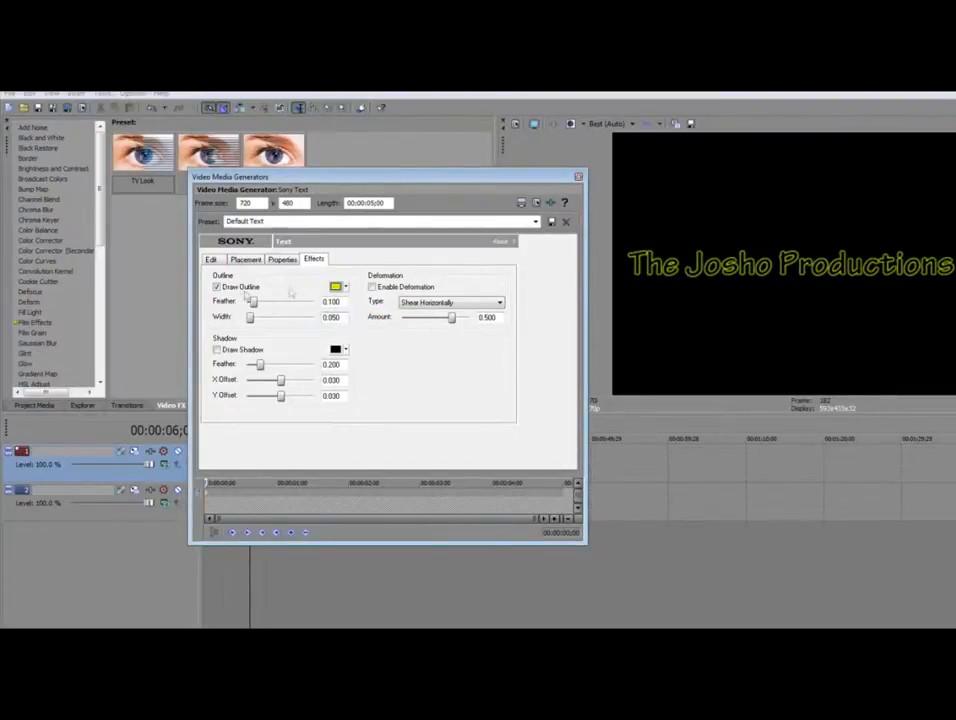
# Widen the outline to 0.372 and turn off the drop shadow
pyautogui.moveTo(250, 318)
pyautogui.mouseDown()
pyautogui.moveTo(274, 320)
pyautogui.moveTo(263, 302)
pyautogui.moveTo(278, 305)
pyautogui.moveTo(265, 306)
pyautogui.mouseUp()
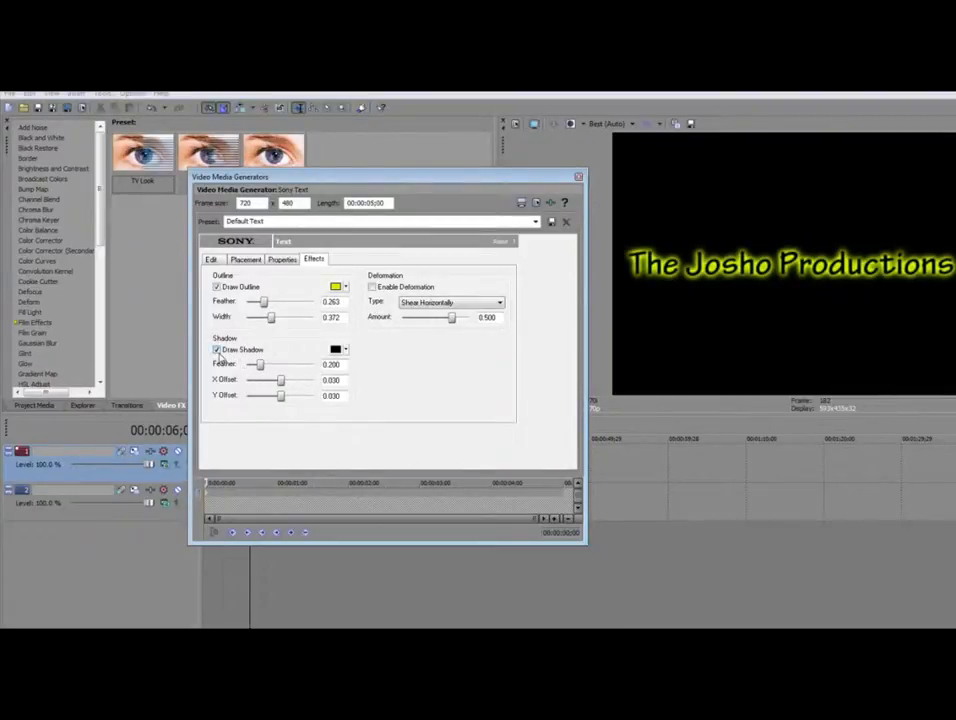
pyautogui.click(217, 351)
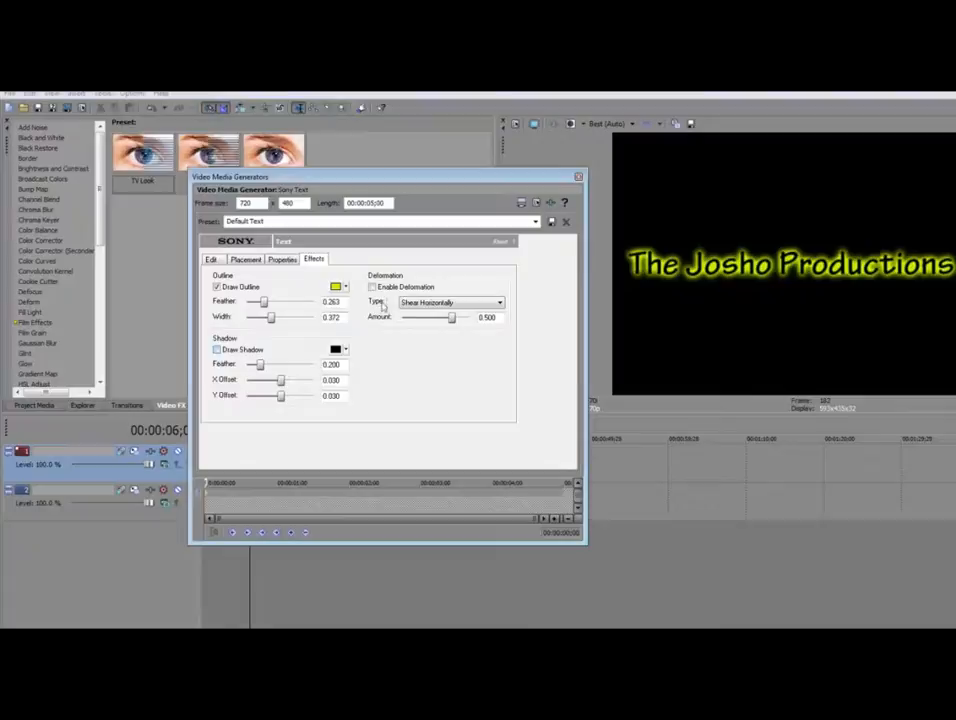
pyautogui.click(281, 260)
pyautogui.click(245, 259)
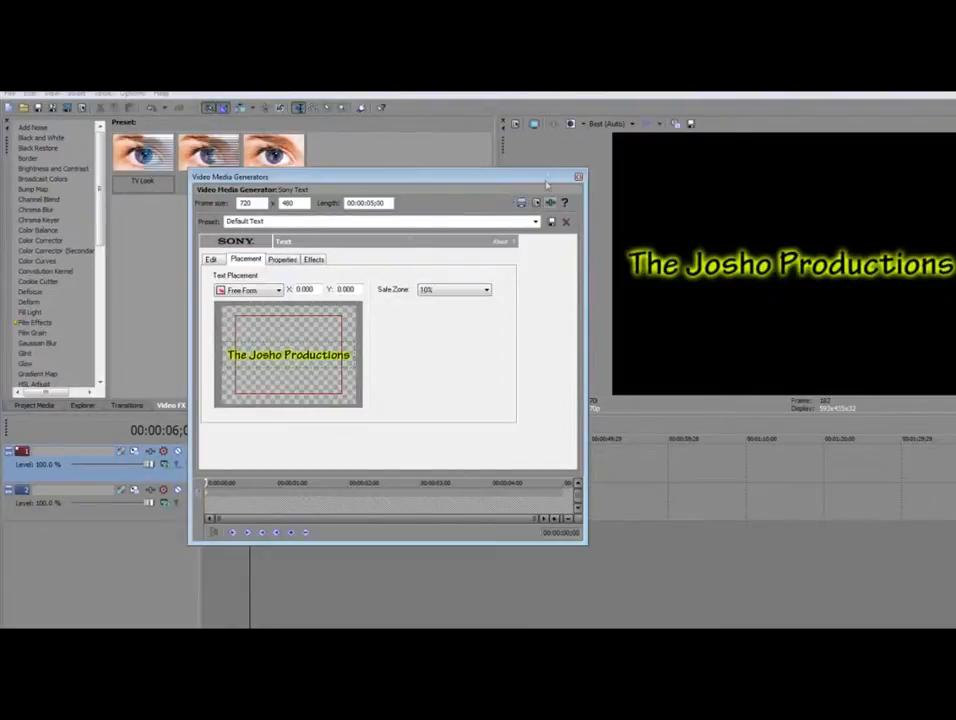
pyautogui.click(314, 259)
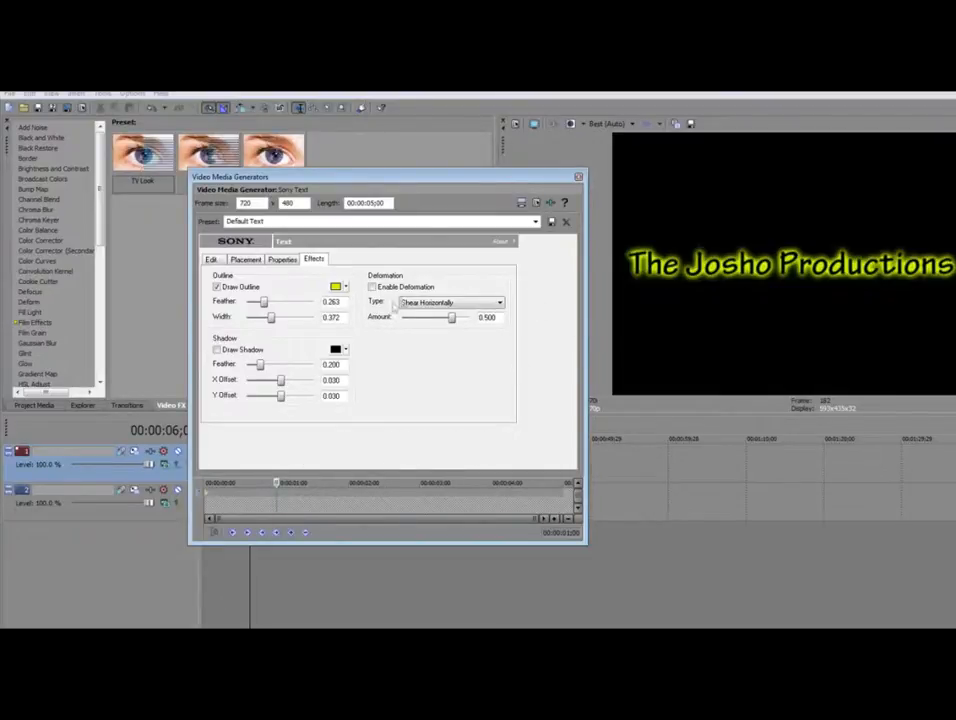
# Add a red outline keyframe near one second with Smooth interpolation, then close the generator
pyautogui.click(344, 286)
pyautogui.moveTo(373, 335); pyautogui.dragTo(465, 351)
pyautogui.click(482, 380)
pyautogui.moveTo(276, 483); pyautogui.dragTo(266, 483)
pyautogui.click(279, 497)
pyautogui.rightClick(279, 497)
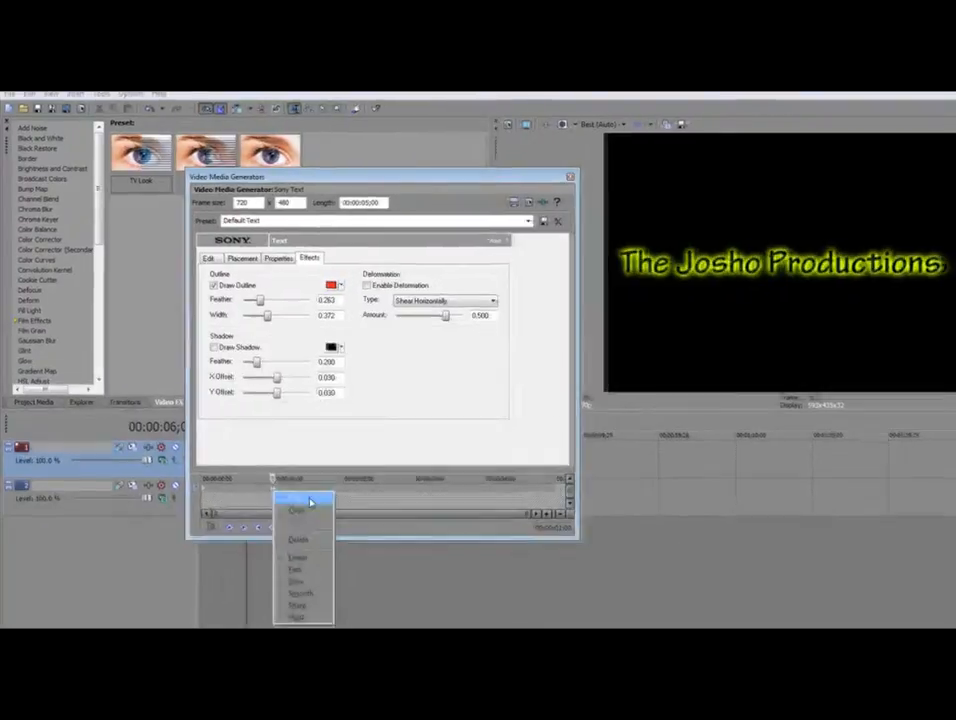
pyautogui.click(322, 601)
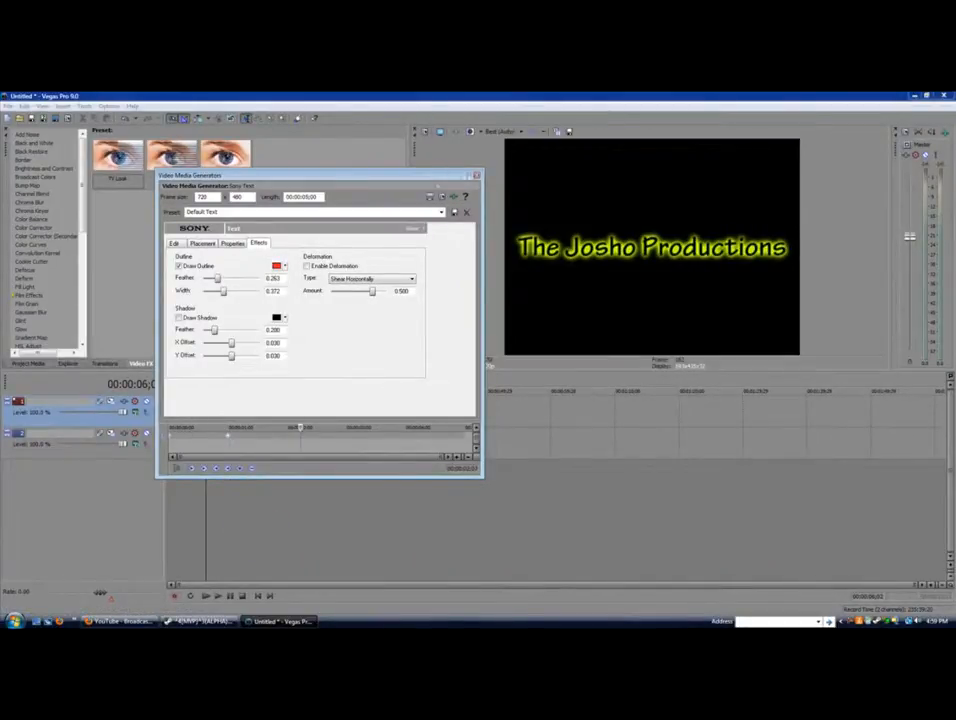
pyautogui.click(477, 175)
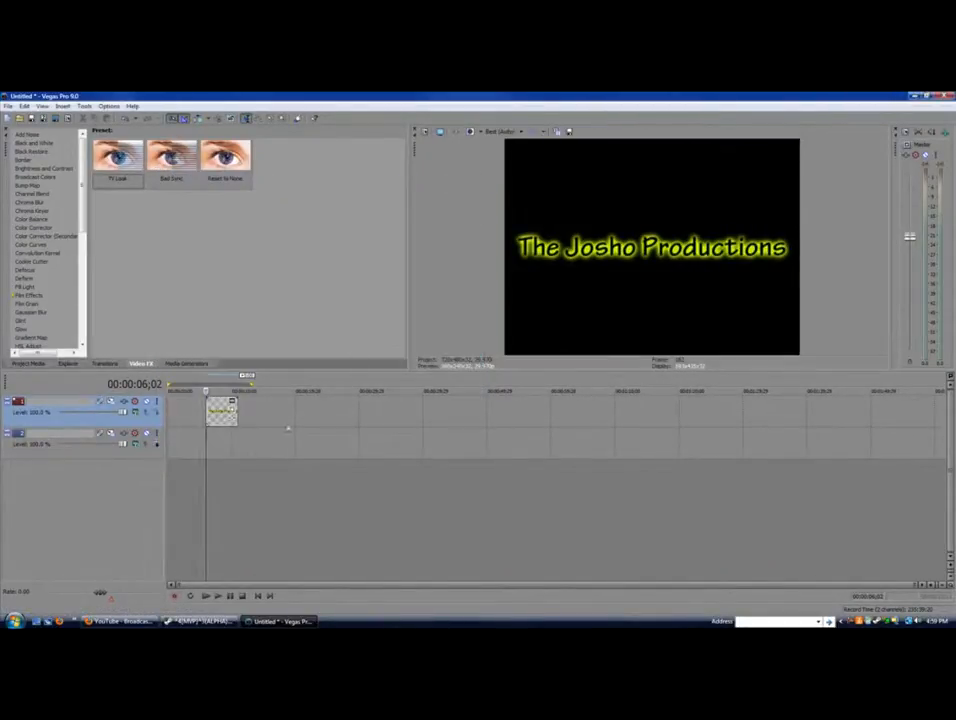
# Preview the animated title and move its clip to the timeline start
pyautogui.click(218, 596)
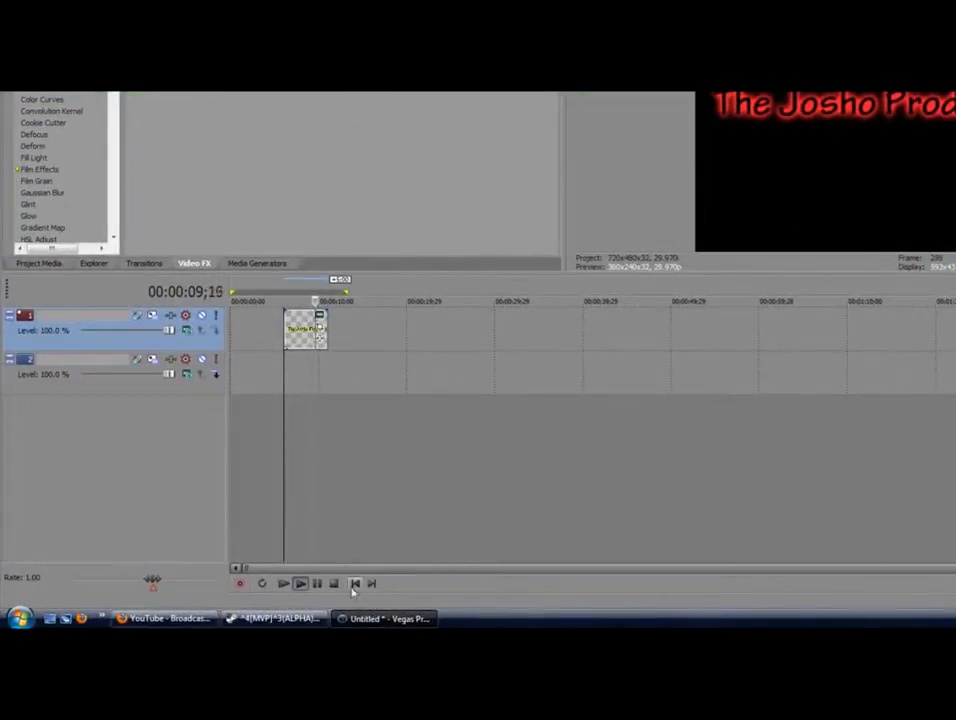
pyautogui.click(317, 583)
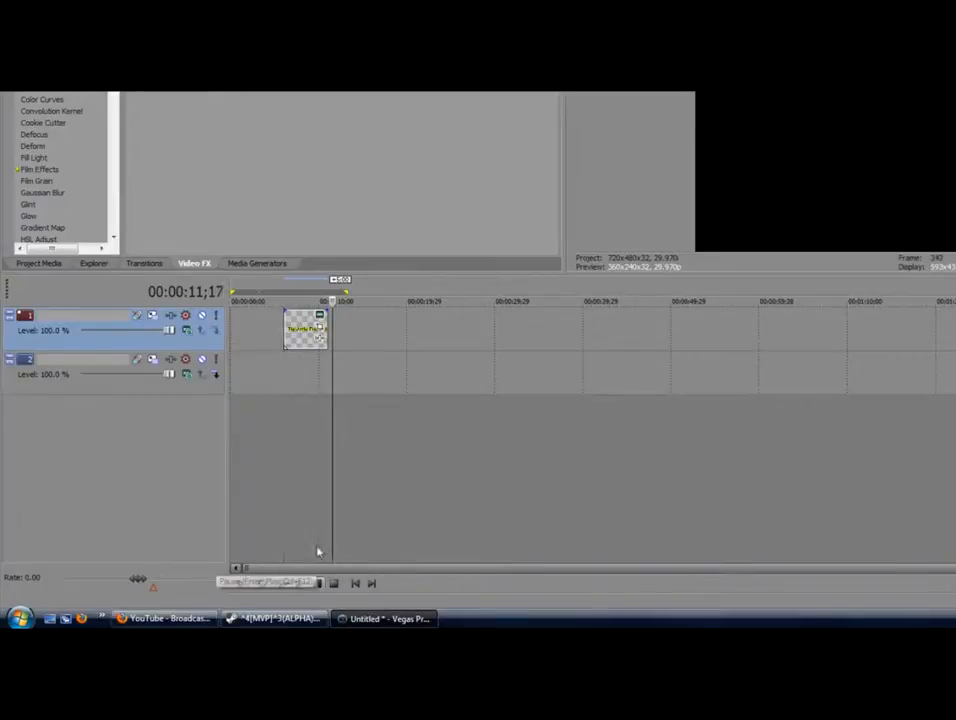
pyautogui.moveTo(283, 343); pyautogui.dragTo(229, 343)
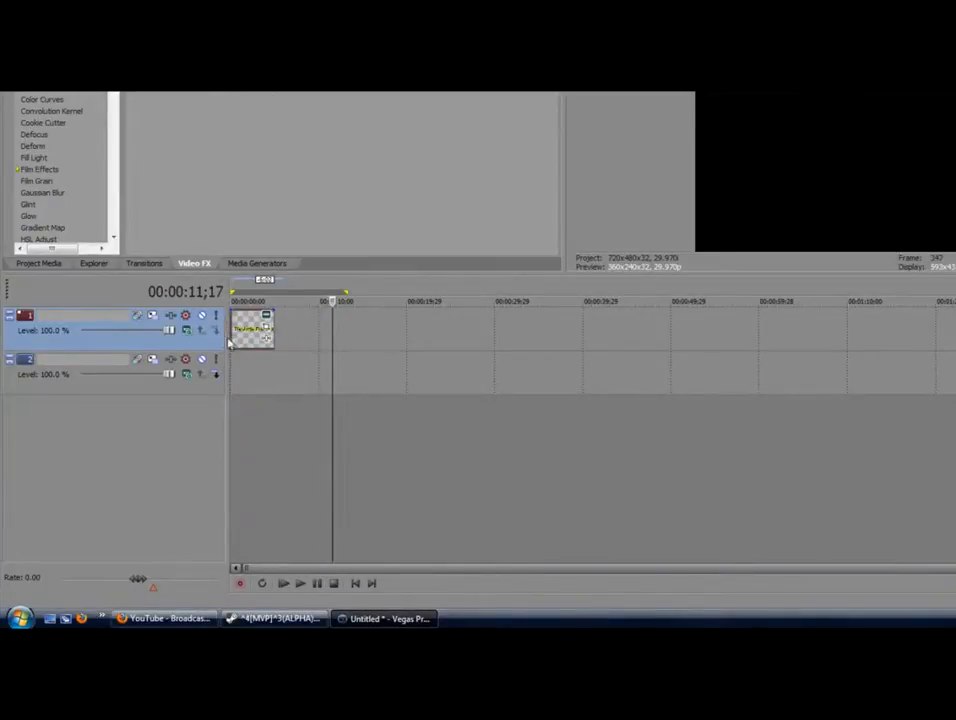
# Select track 2, scrub back through the red title animation, and show the Media Generators presets
pyautogui.click(241, 487)
pyautogui.click(282, 388)
pyautogui.click(276, 386)
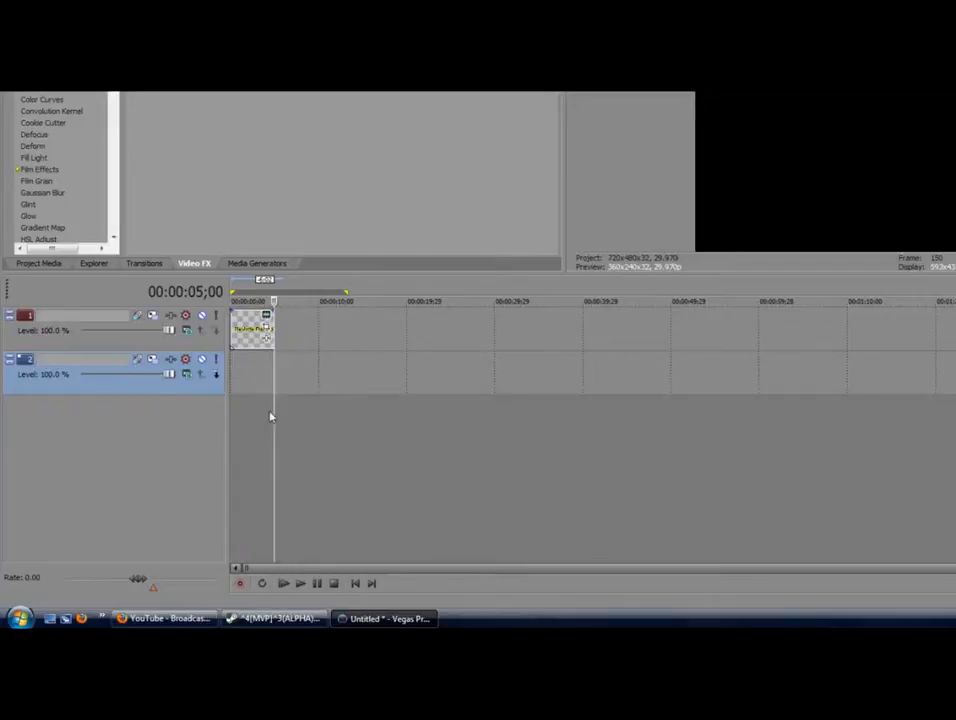
pyautogui.click(270, 412)
pyautogui.click(262, 412)
pyautogui.click(253, 412)
pyautogui.click(247, 412)
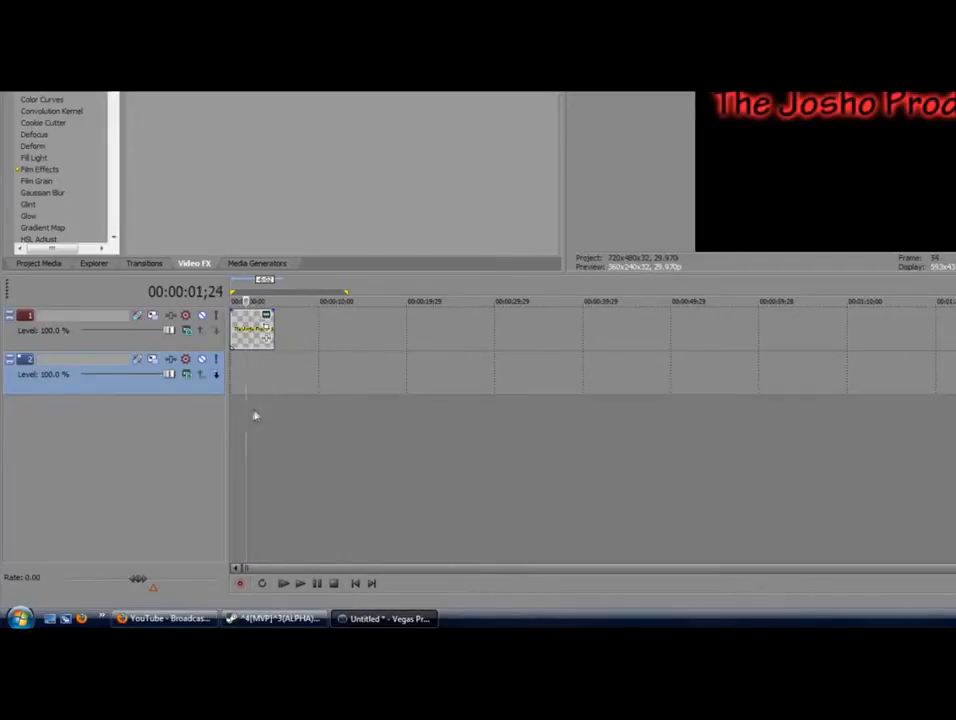
pyautogui.click(275, 402)
pyautogui.click(264, 414)
pyautogui.click(187, 363)
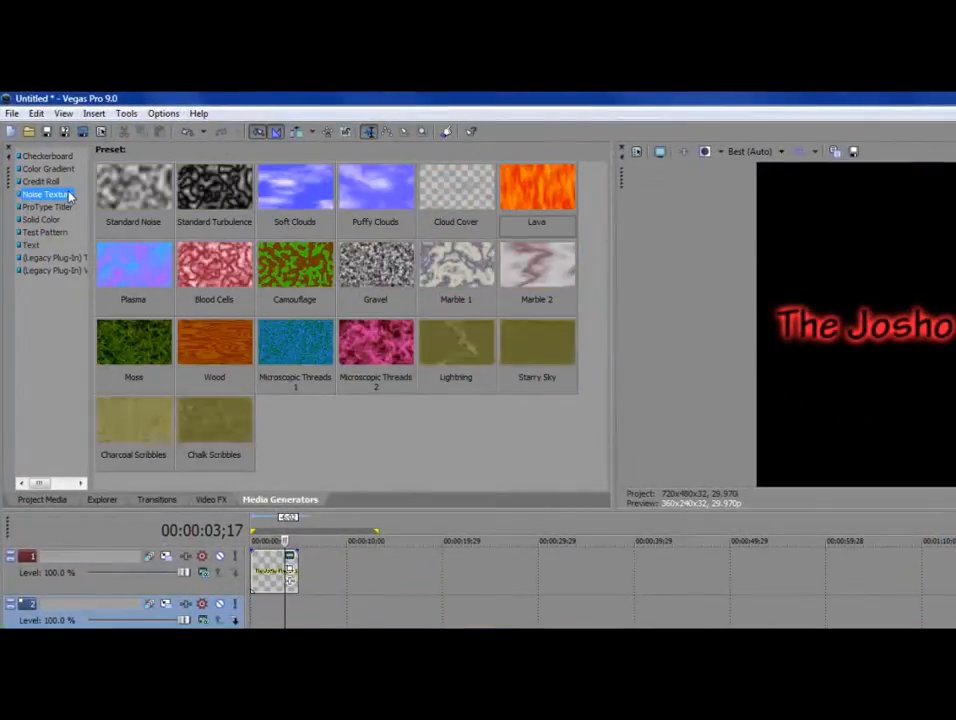
# Drag the Noise Texture preset Microscopic Threads 2 onto track 2 beneath the title
pyautogui.click(43, 161)
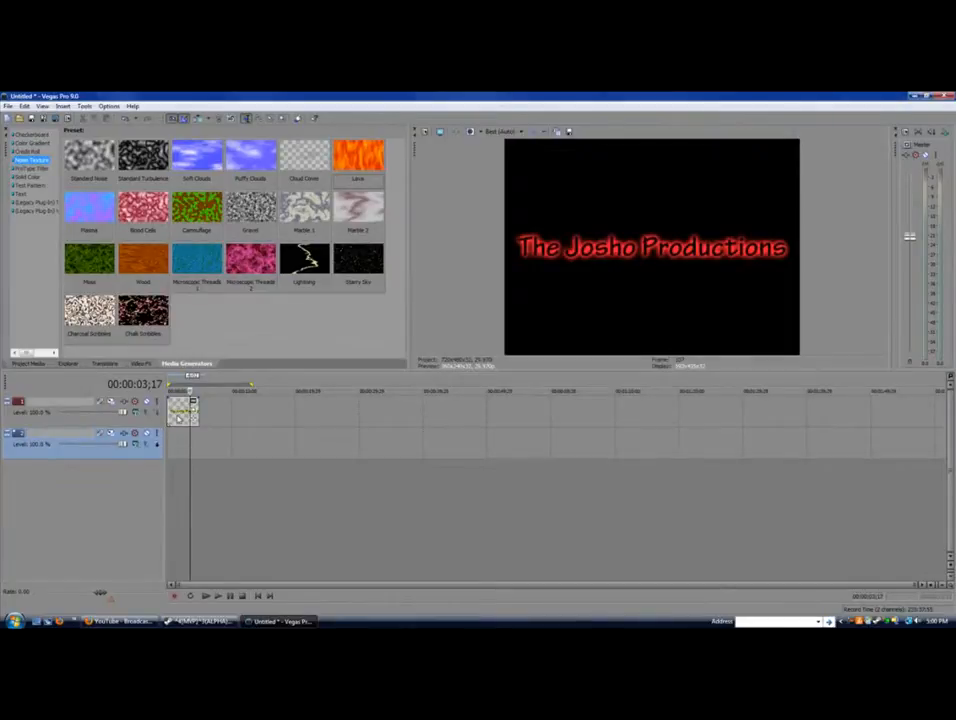
pyautogui.click(179, 414)
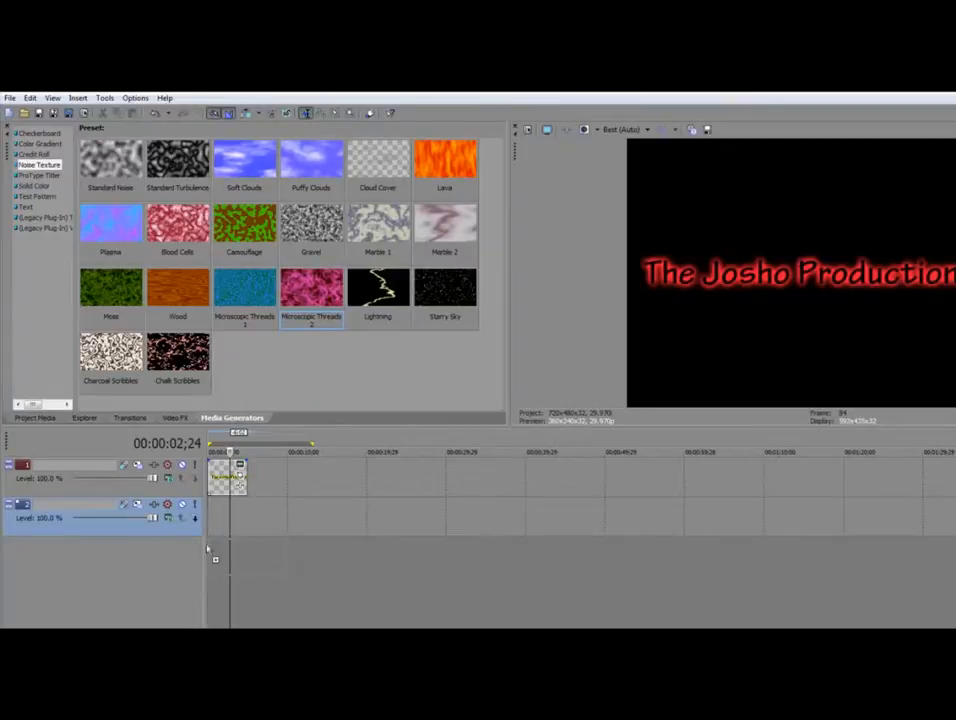
pyautogui.moveTo(217, 530); pyautogui.dragTo(218, 530)
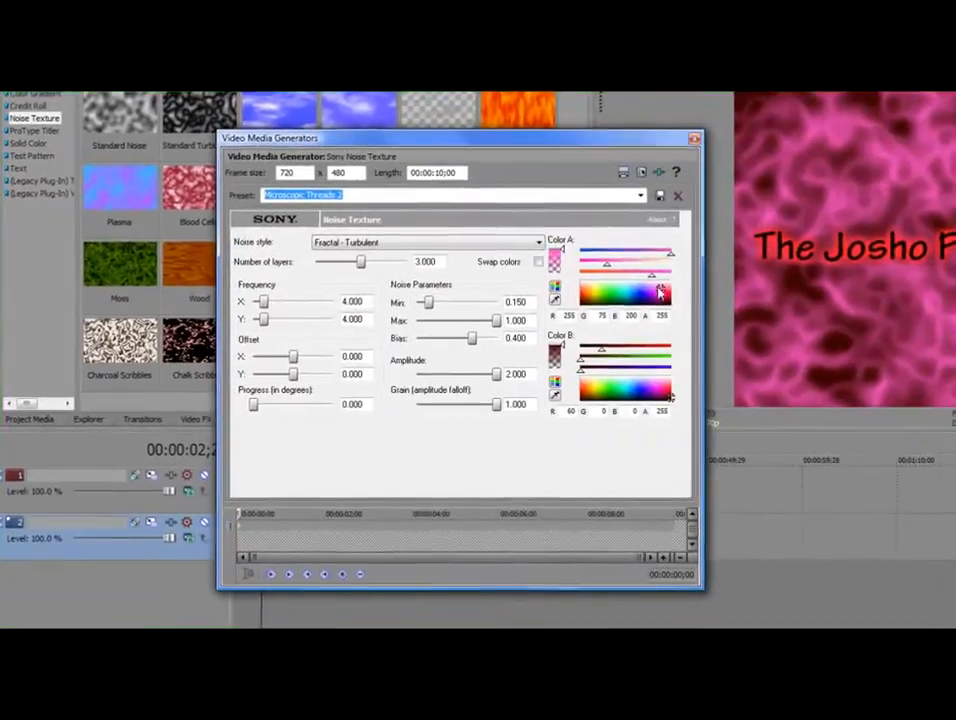
# Set the noise colours to black and dark red with lower opacity, advance Progress, then close it
pyautogui.click(572, 314)
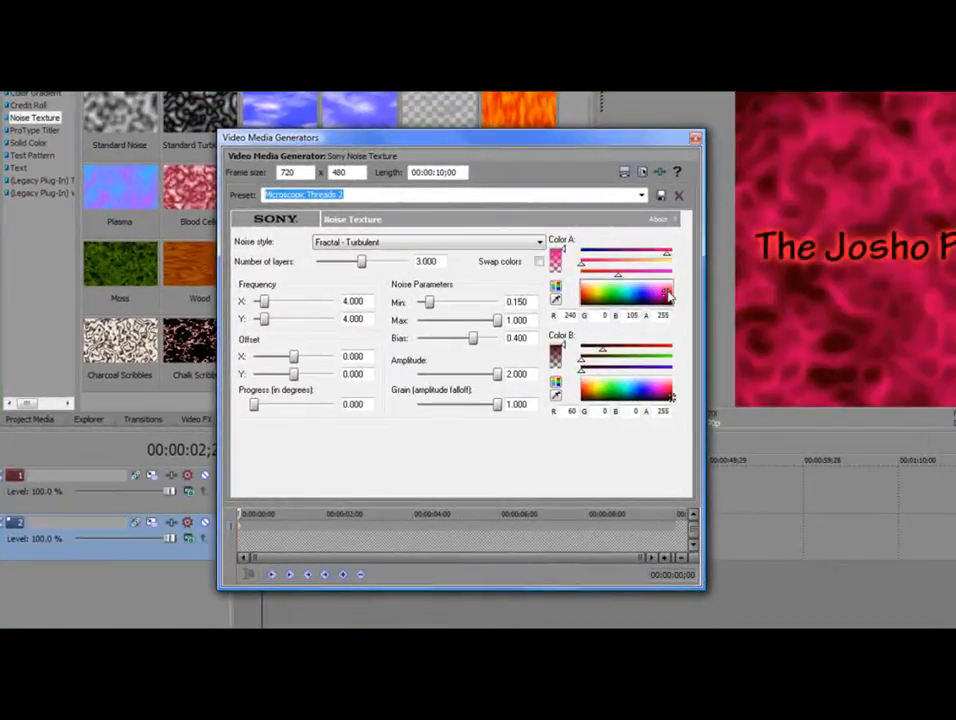
pyautogui.moveTo(664, 297); pyautogui.dragTo(636, 312)
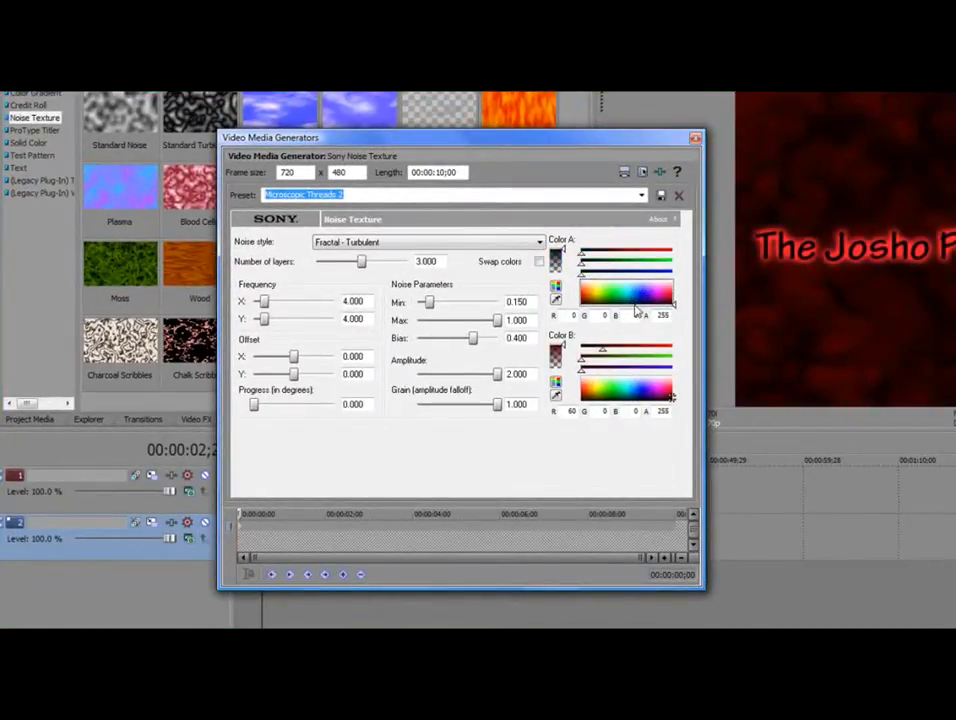
pyautogui.moveTo(646, 395); pyautogui.dragTo(683, 401)
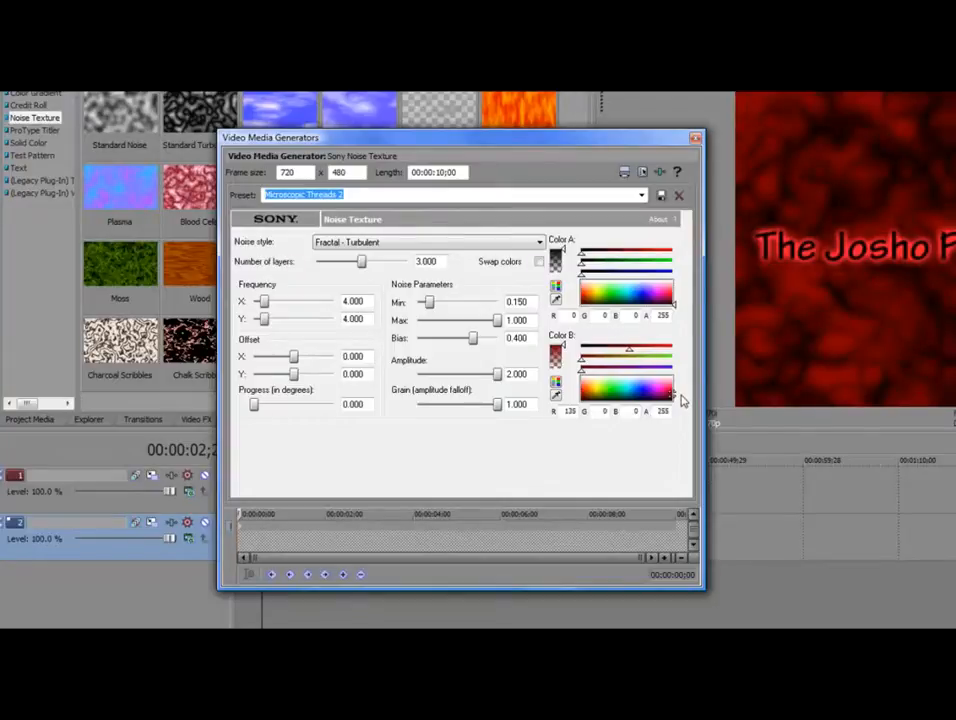
pyautogui.moveTo(566, 343); pyautogui.dragTo(569, 351)
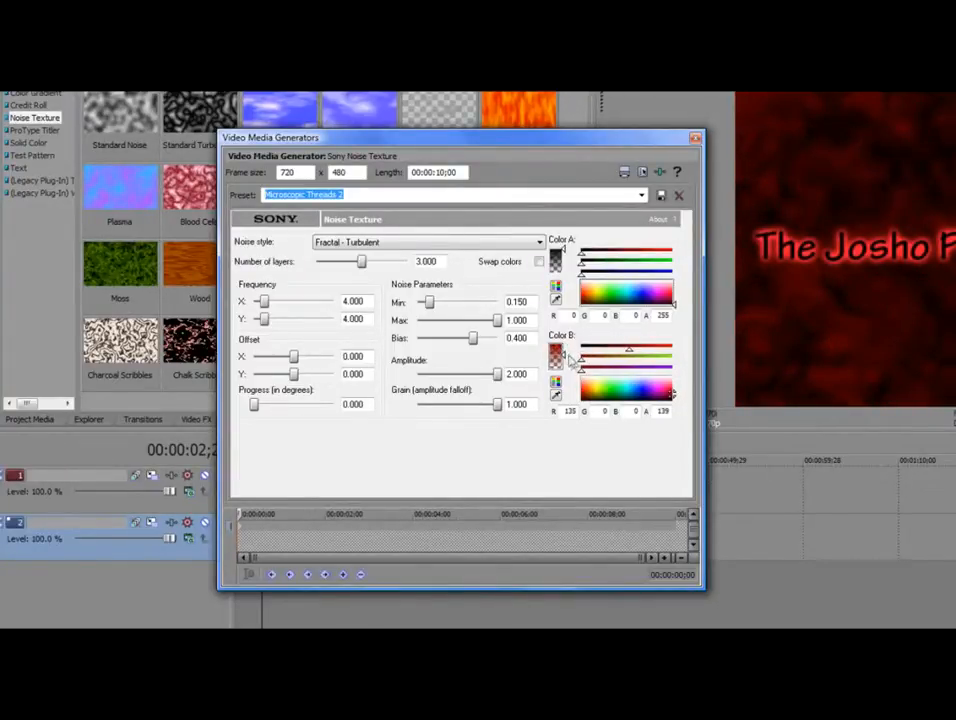
pyautogui.moveTo(569, 356); pyautogui.dragTo(569, 361)
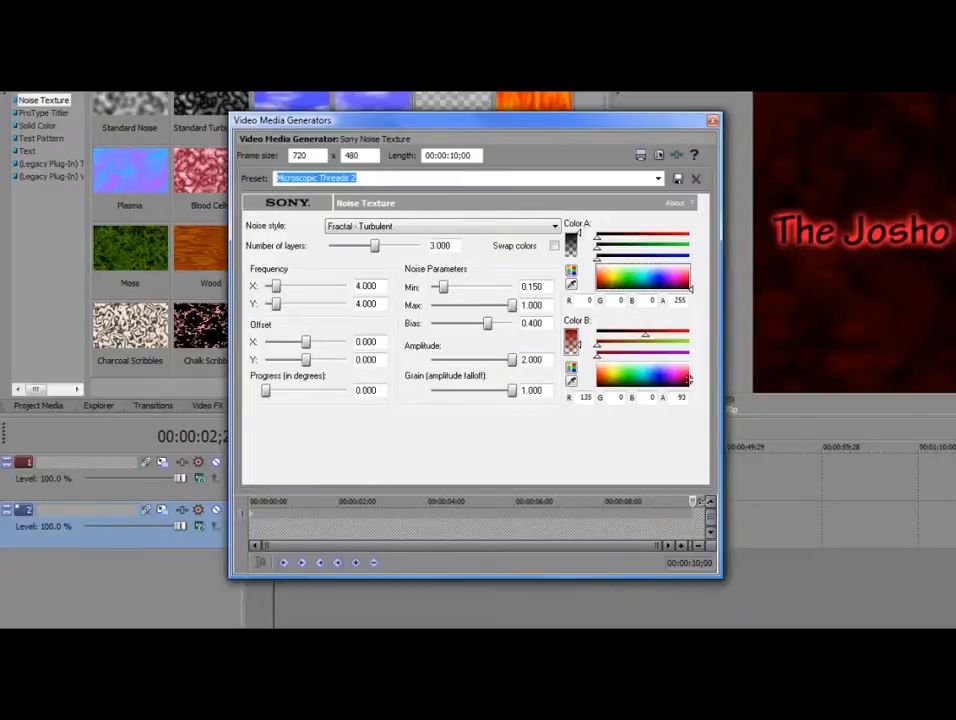
pyautogui.moveTo(276, 397); pyautogui.dragTo(308, 397)
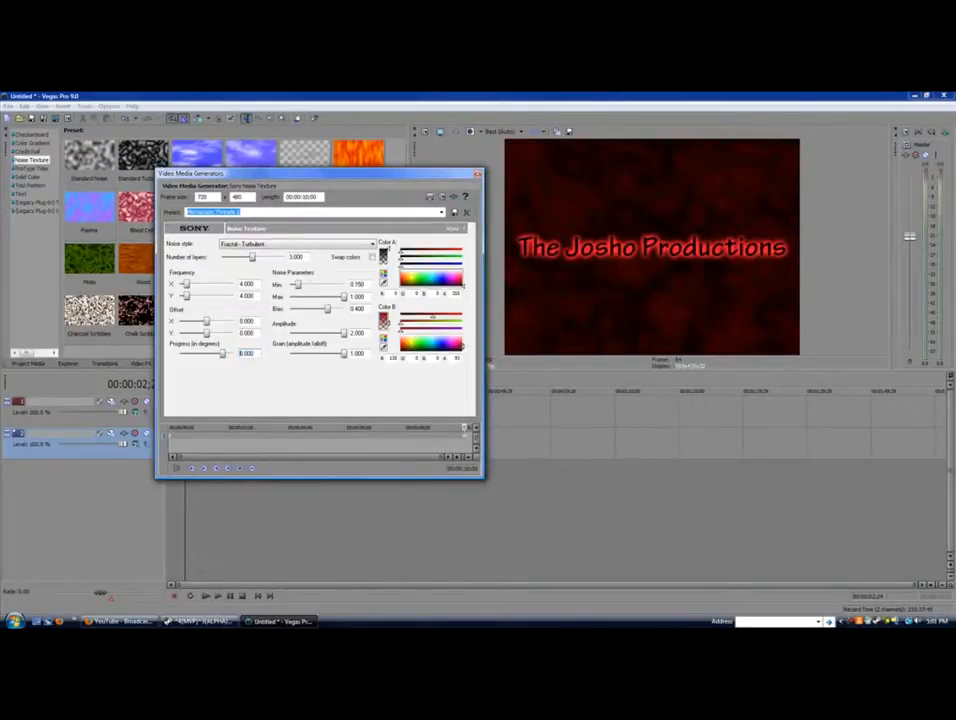
pyautogui.click(478, 175)
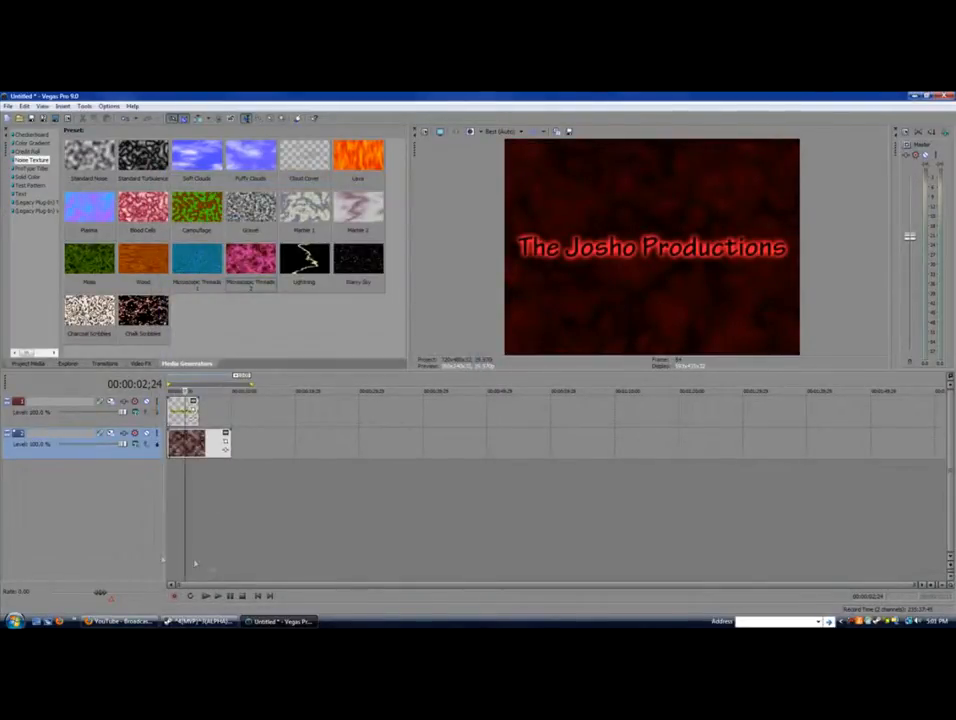
# Trim the noise clip to 5 seconds to match the title, then play the intro from the start
pyautogui.moveTo(229, 438); pyautogui.dragTo(199, 439)
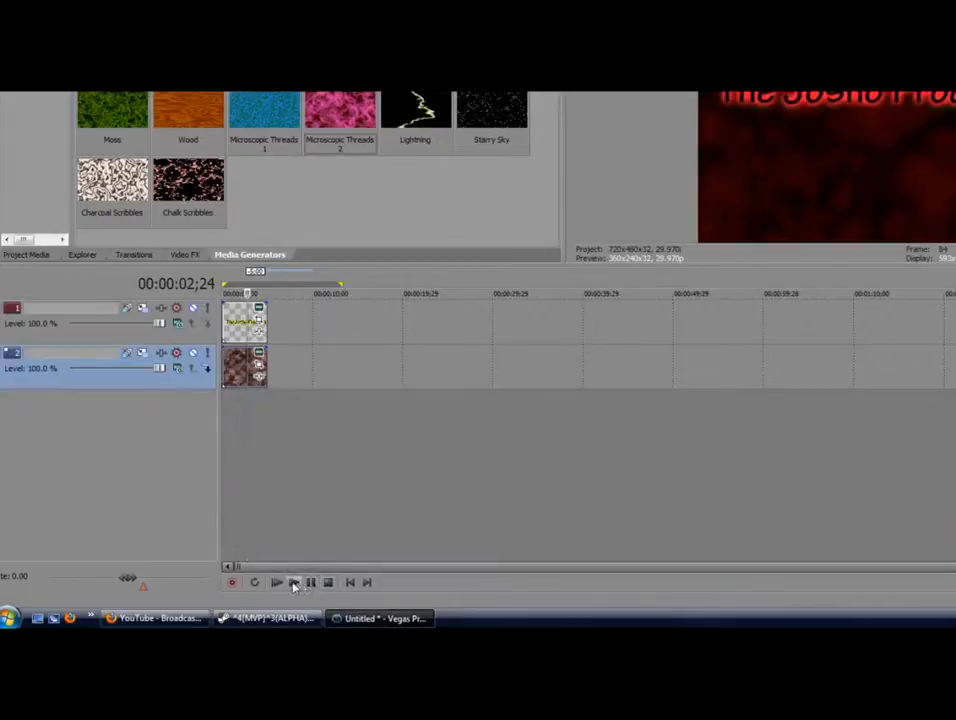
pyautogui.click(349, 582)
pyautogui.click(294, 582)
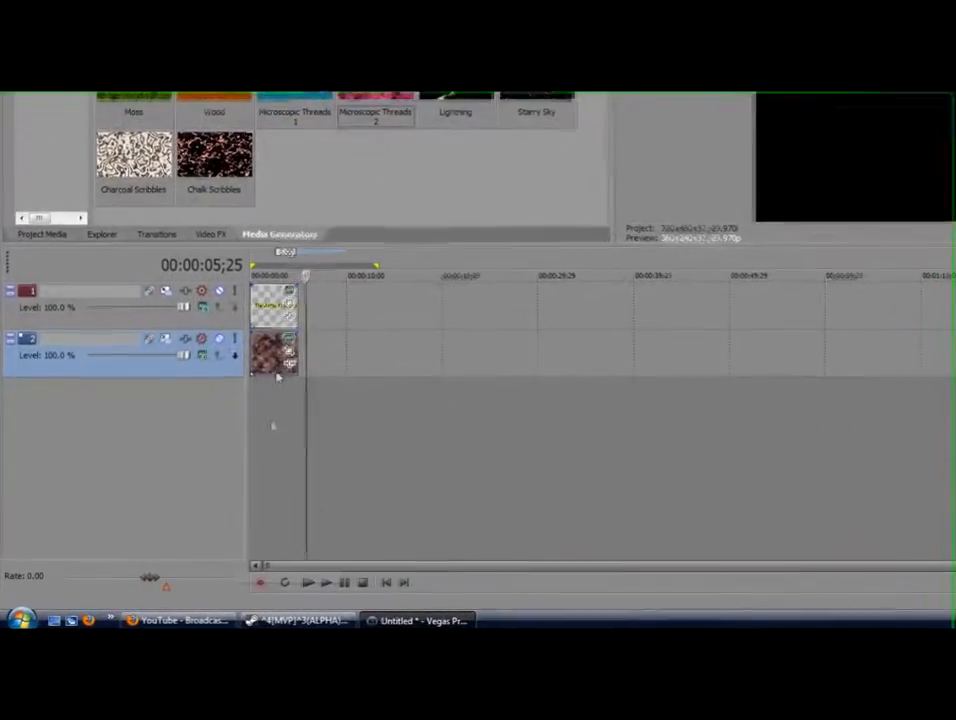
pyautogui.click(271, 427)
pyautogui.click(265, 424)
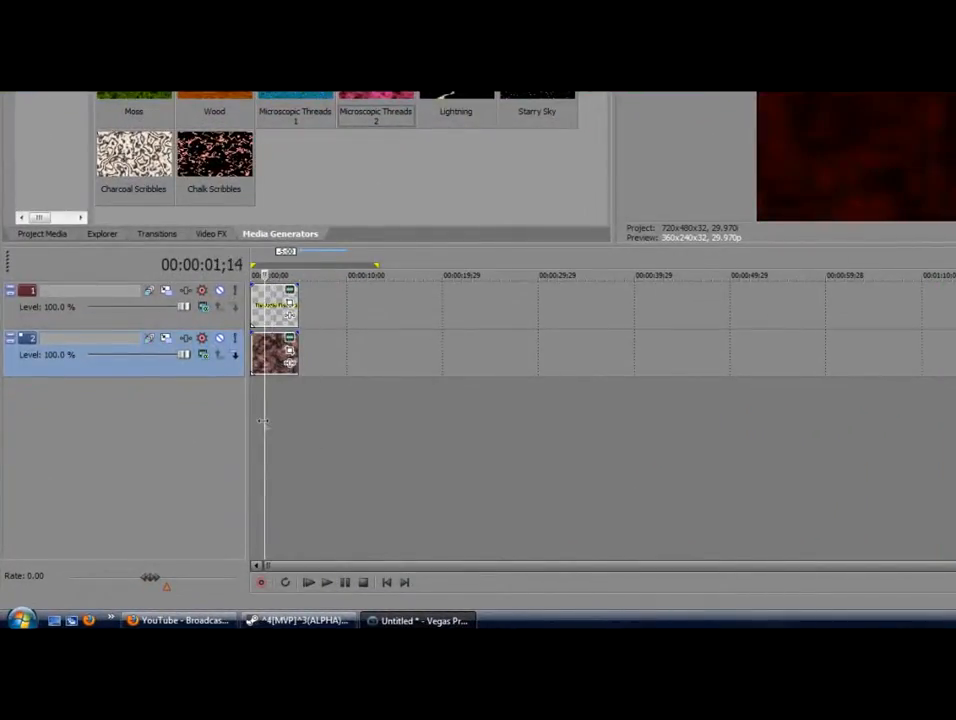
pyautogui.click(386, 582)
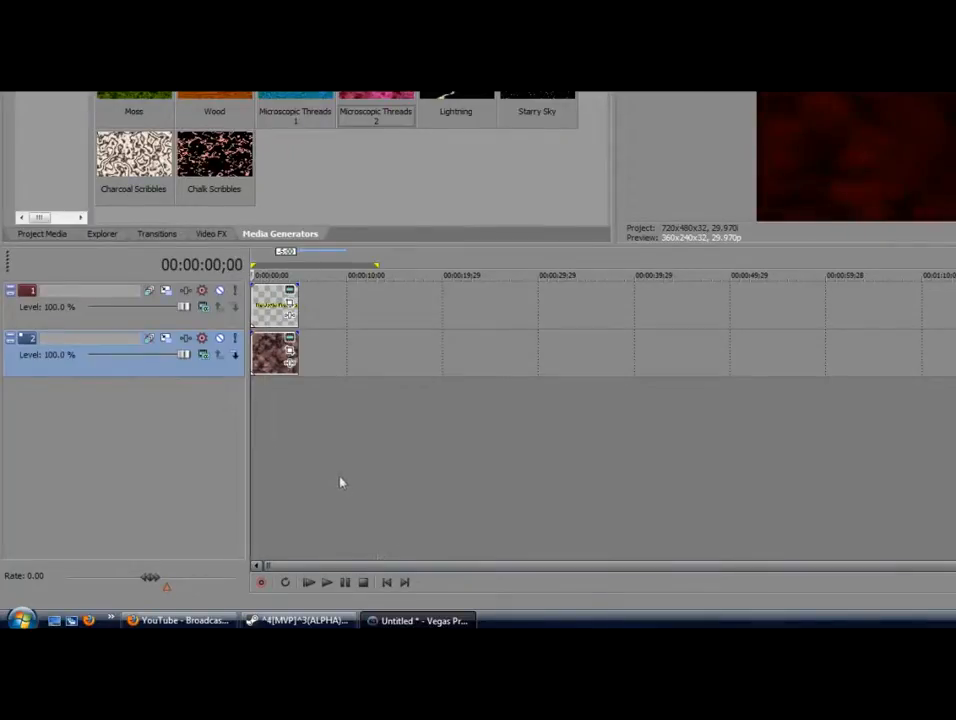
pyautogui.click(327, 583)
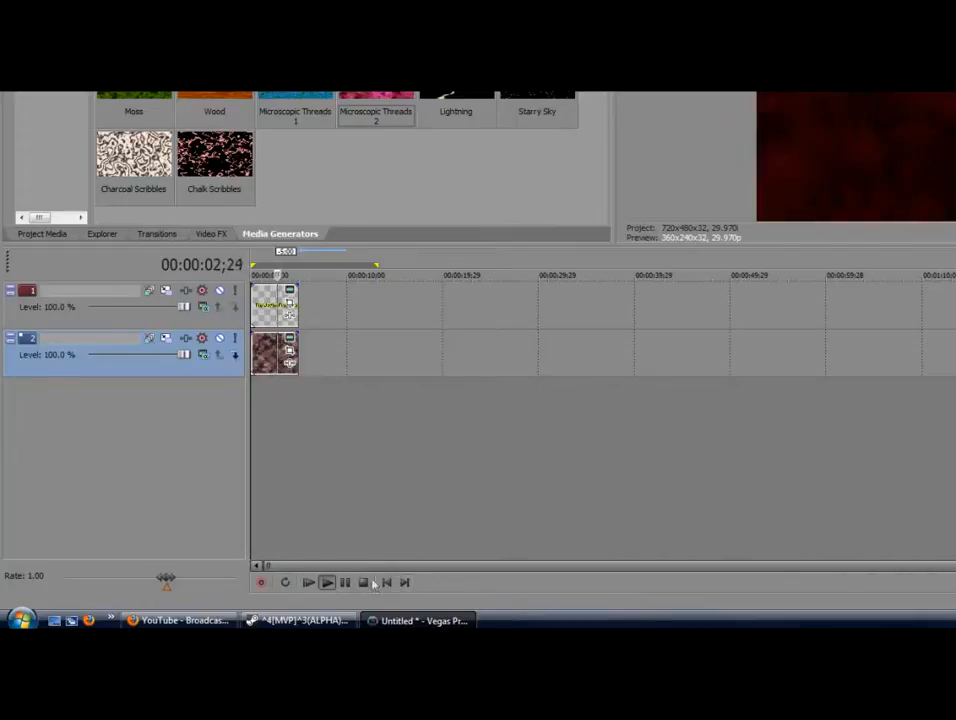
pyautogui.click(348, 583)
# Scrub the playhead along the timeline past the end of the clips
pyautogui.click(330, 393)
pyautogui.click(308, 402)
pyautogui.click(301, 402)
pyautogui.click(311, 412)
pyautogui.click(343, 448)
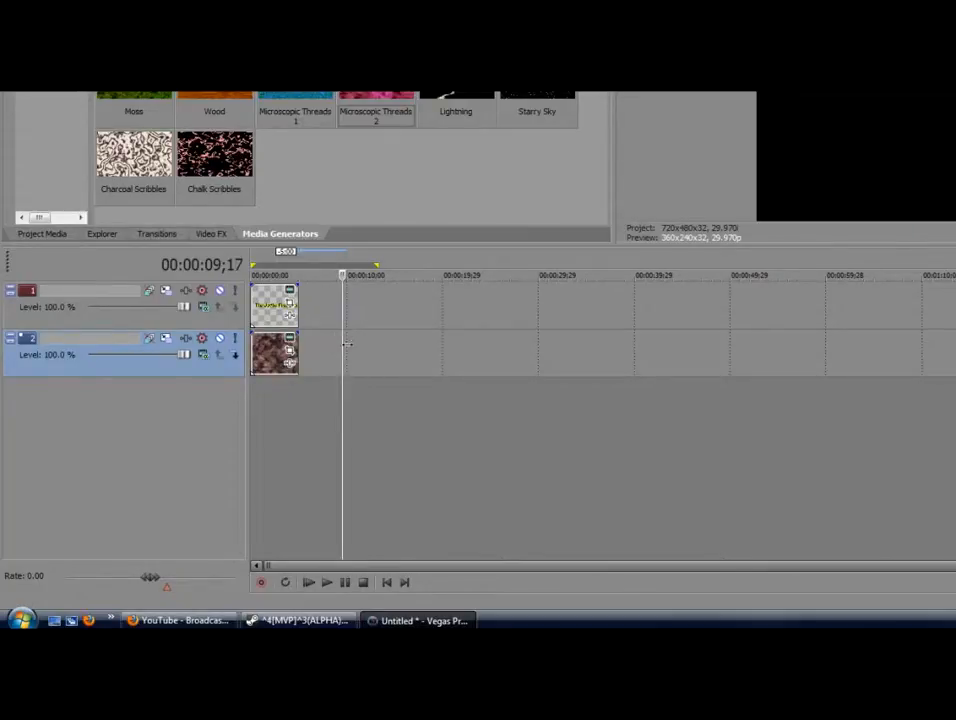
# Extend the title and noise clips to about 10 seconds and give the title a two-second fade-in
pyautogui.click(301, 437)
pyautogui.moveTo(297, 290); pyautogui.dragTo(346, 300)
pyautogui.moveTo(295, 342); pyautogui.dragTo(346, 342)
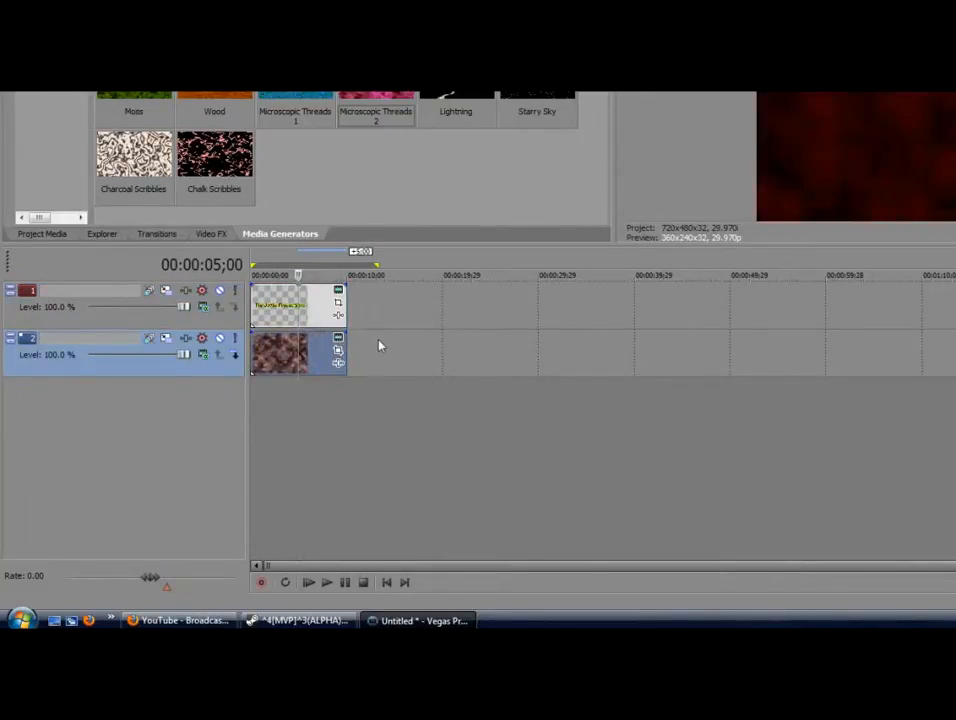
pyautogui.click(379, 318)
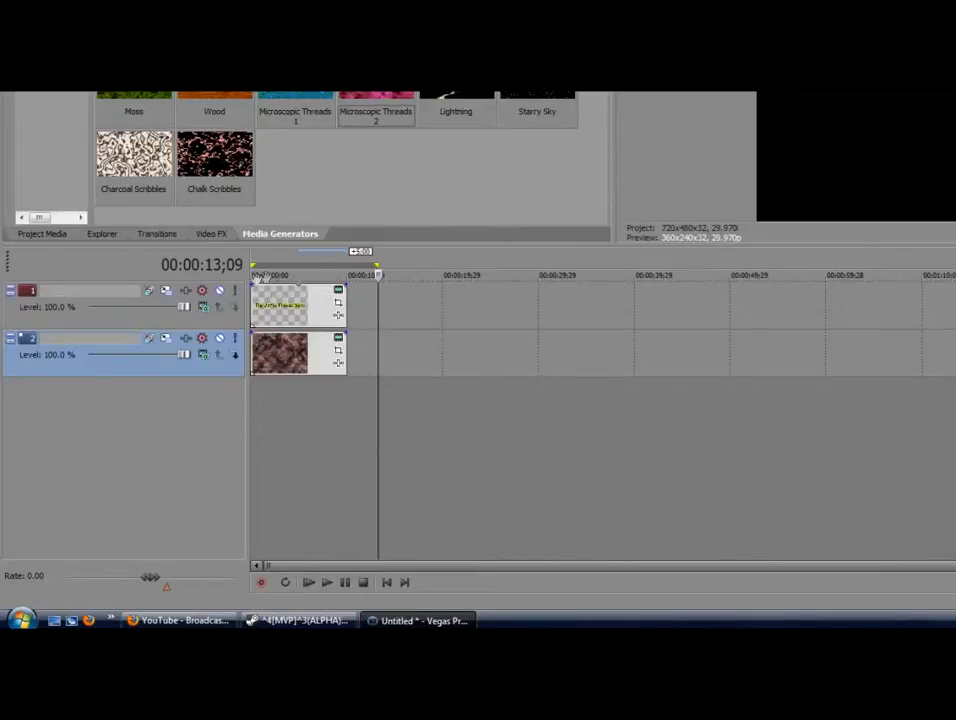
pyautogui.moveTo(253, 288); pyautogui.dragTo(269, 283)
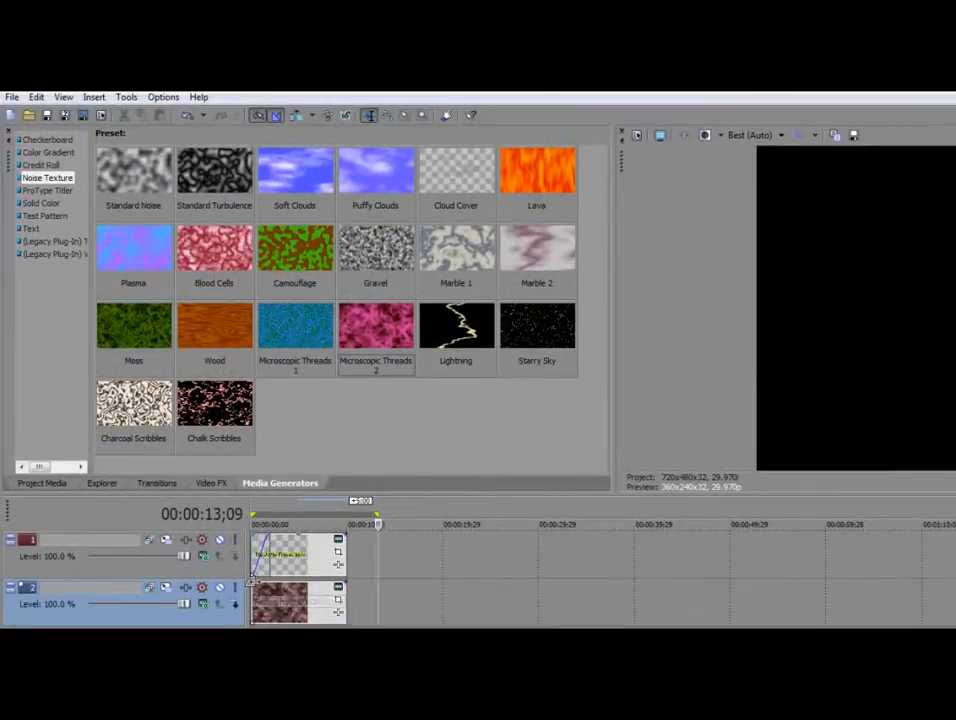
# Add a fade-in to the noise clip and a fade-out to the title, then play from the start
pyautogui.moveTo(253, 580); pyautogui.dragTo(260, 578)
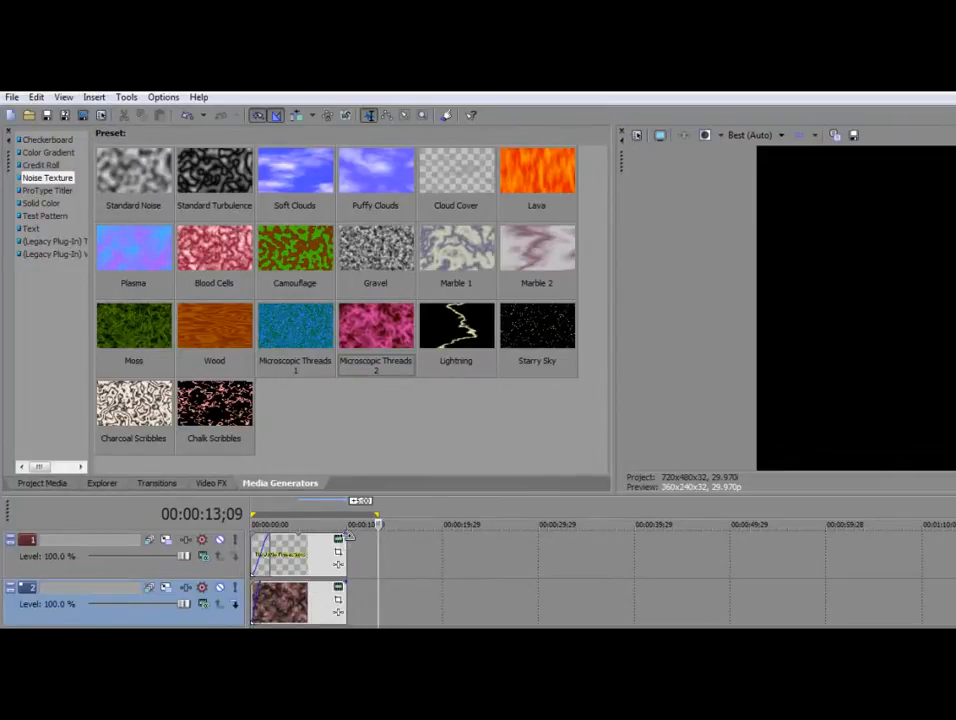
pyautogui.moveTo(345, 537); pyautogui.dragTo(341, 581)
pyautogui.click(386, 582)
pyautogui.click(339, 583)
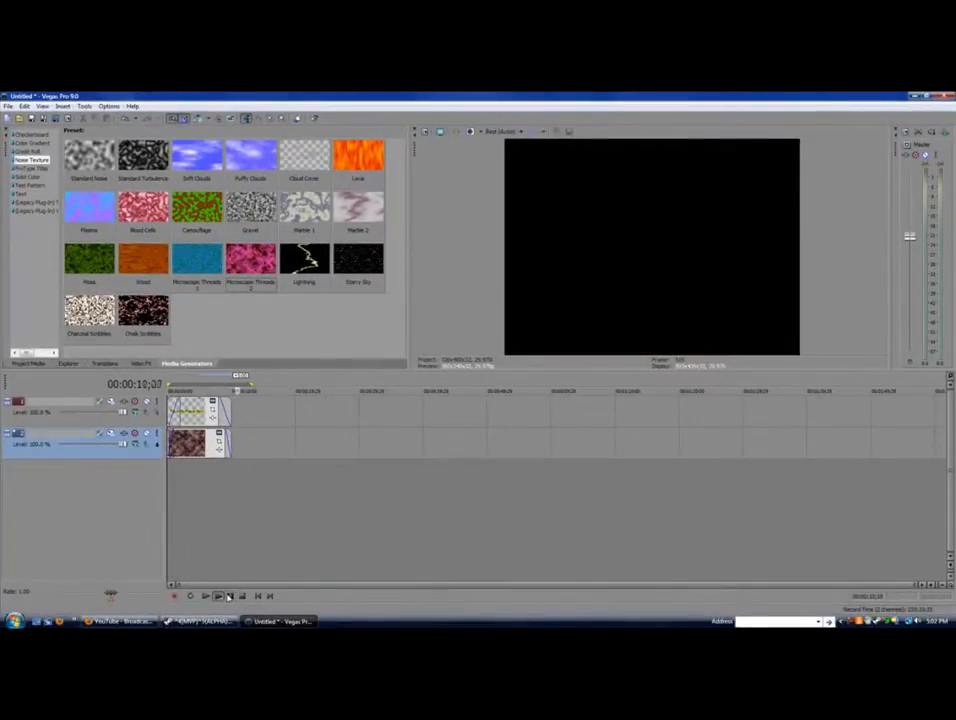
# Stop playback and scrub the playhead back to the start of the intro
pyautogui.click(229, 597)
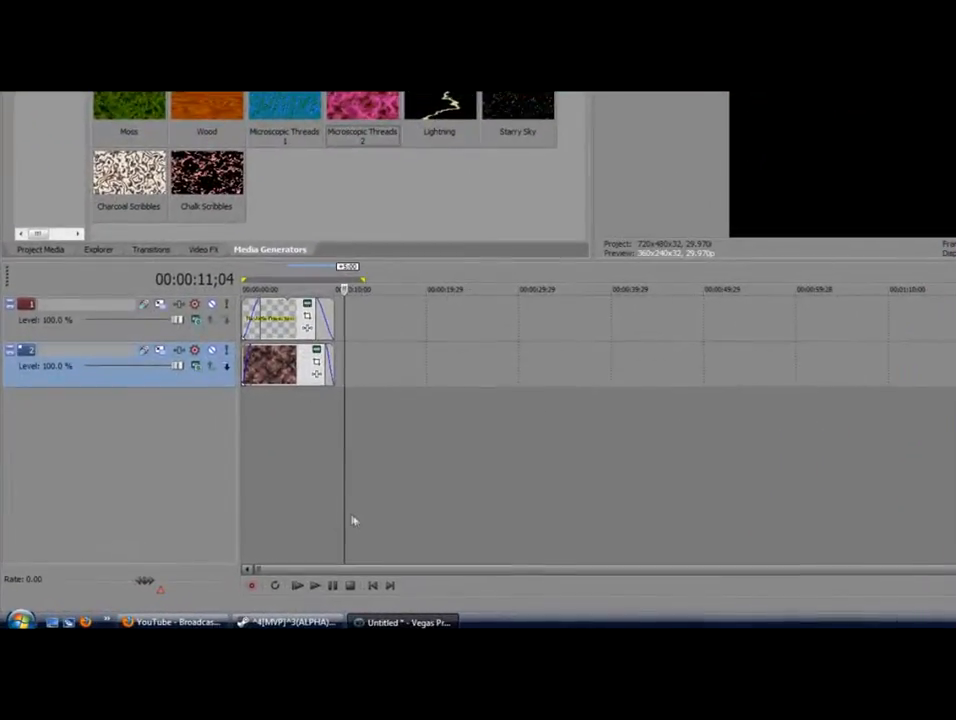
pyautogui.click(297, 477)
pyautogui.click(270, 470)
pyautogui.click(257, 470)
pyautogui.click(253, 470)
pyautogui.click(245, 470)
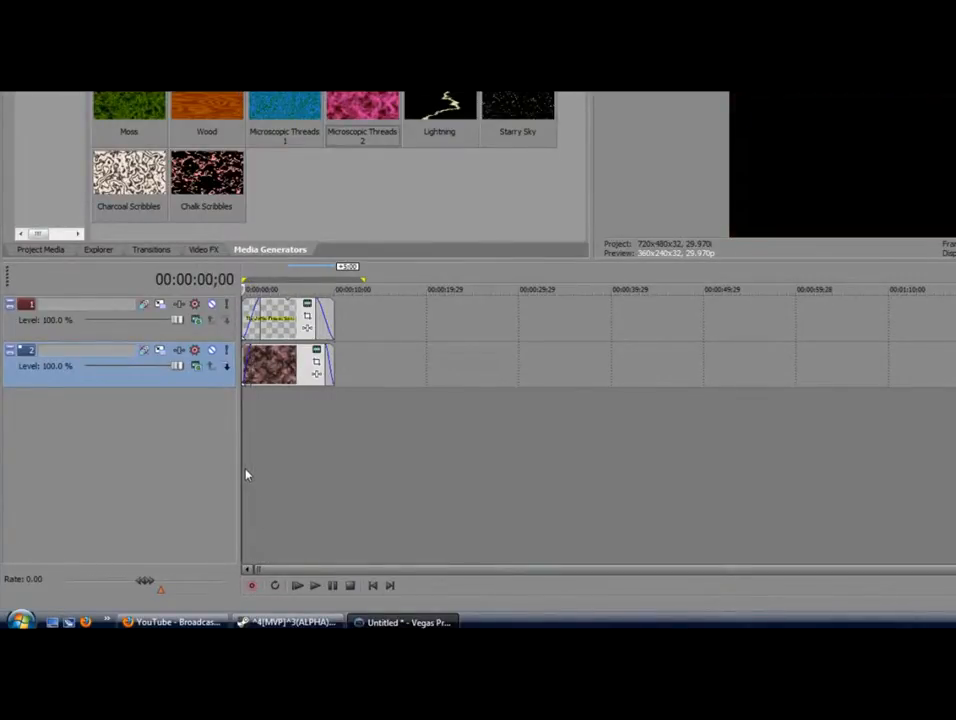
pyautogui.click(253, 473)
# Select the 0–10 second range, clear it, and scrub the playhead to the clips' end
pyautogui.doubleClick(268, 472)
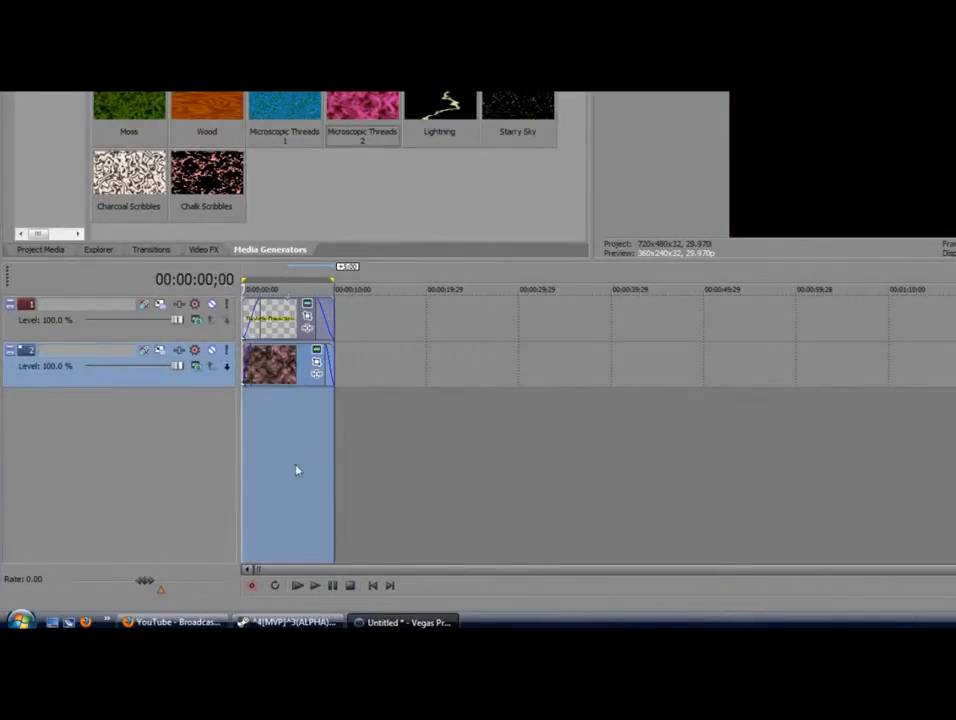
pyautogui.click(357, 465)
pyautogui.click(302, 457)
pyautogui.click(288, 459)
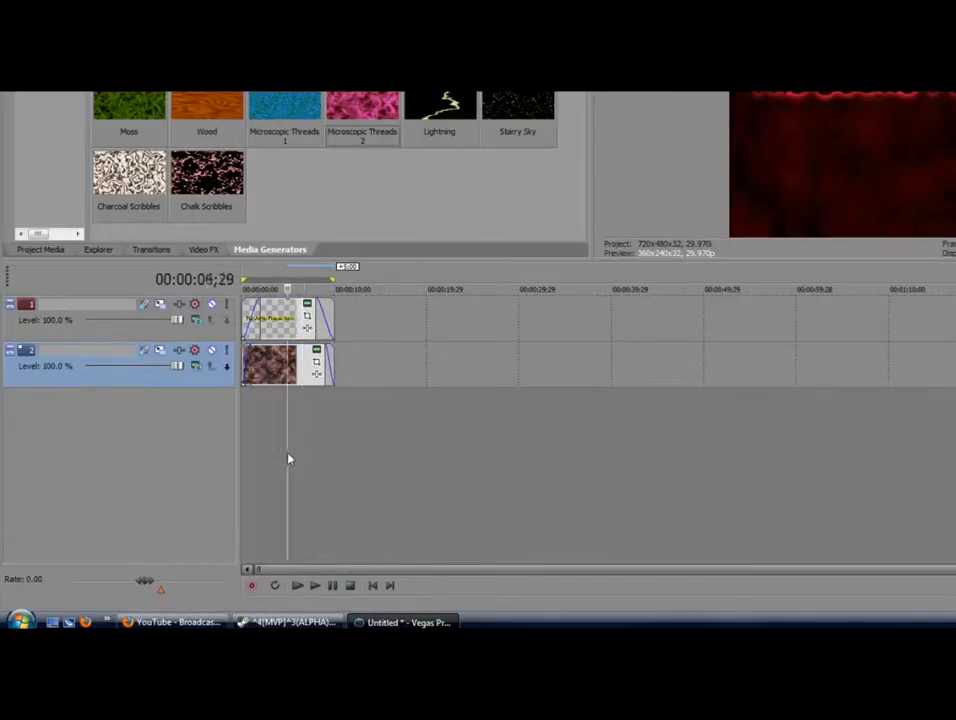
pyautogui.click(310, 444)
pyautogui.click(329, 432)
pyautogui.click(335, 429)
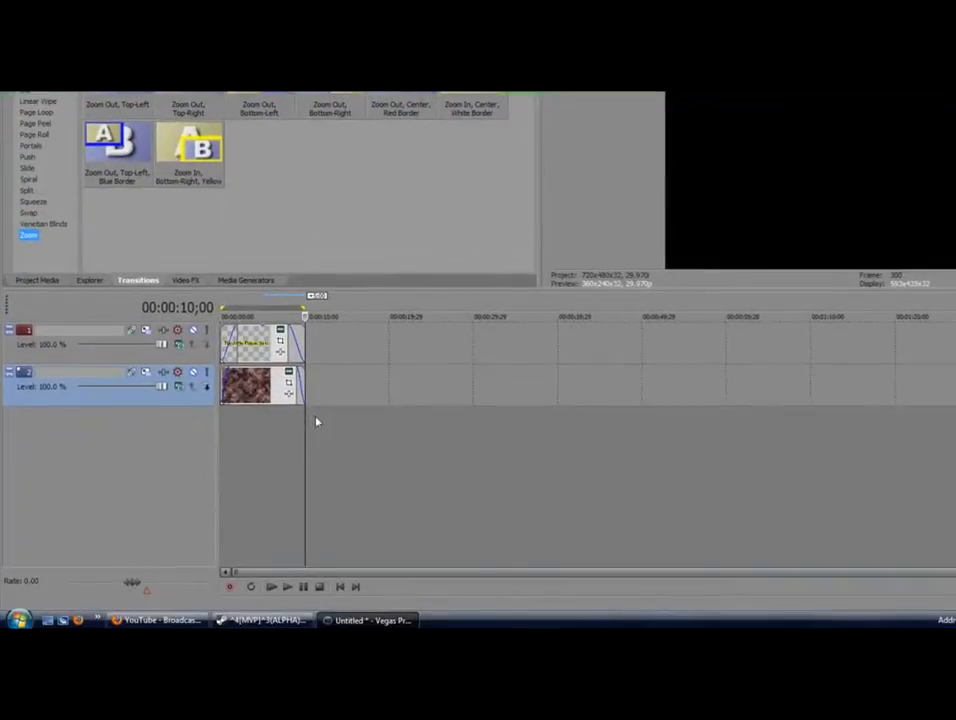
pyautogui.click(322, 421)
pyautogui.click(310, 444)
pyautogui.click(308, 444)
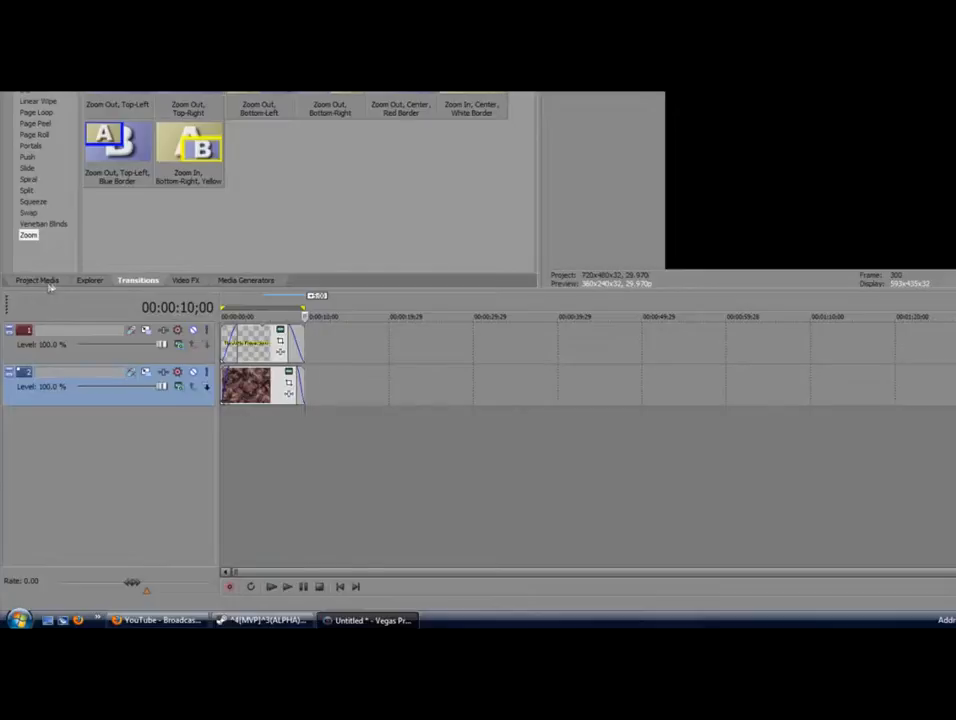
# Copy the title and noise clips and paste them as new copies at 13;28
pyautogui.click(274, 345)
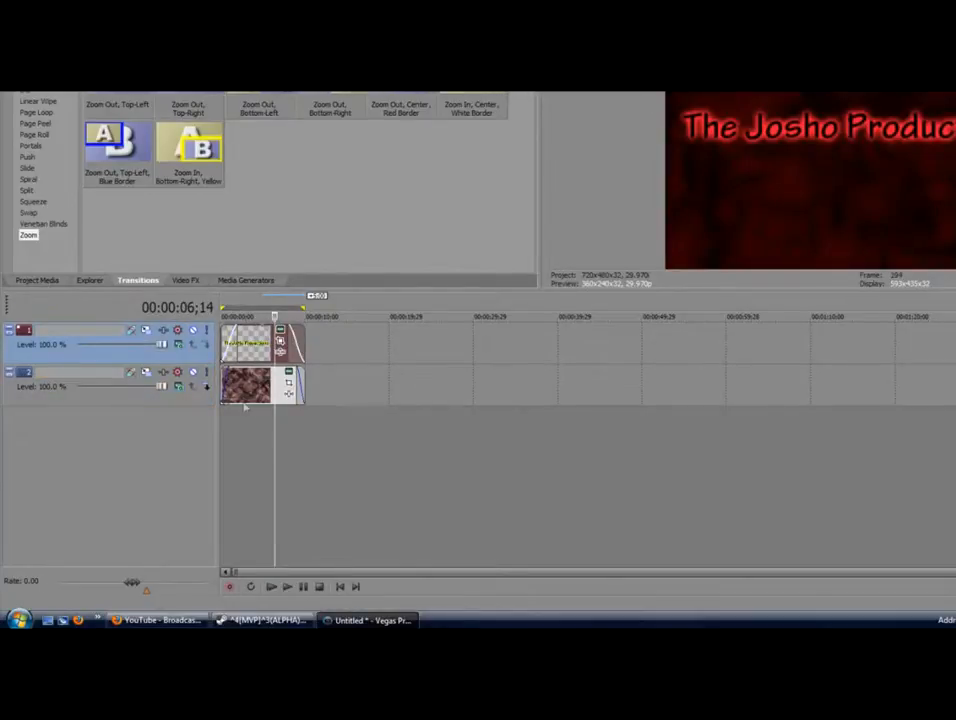
pyautogui.rightClick(248, 390)
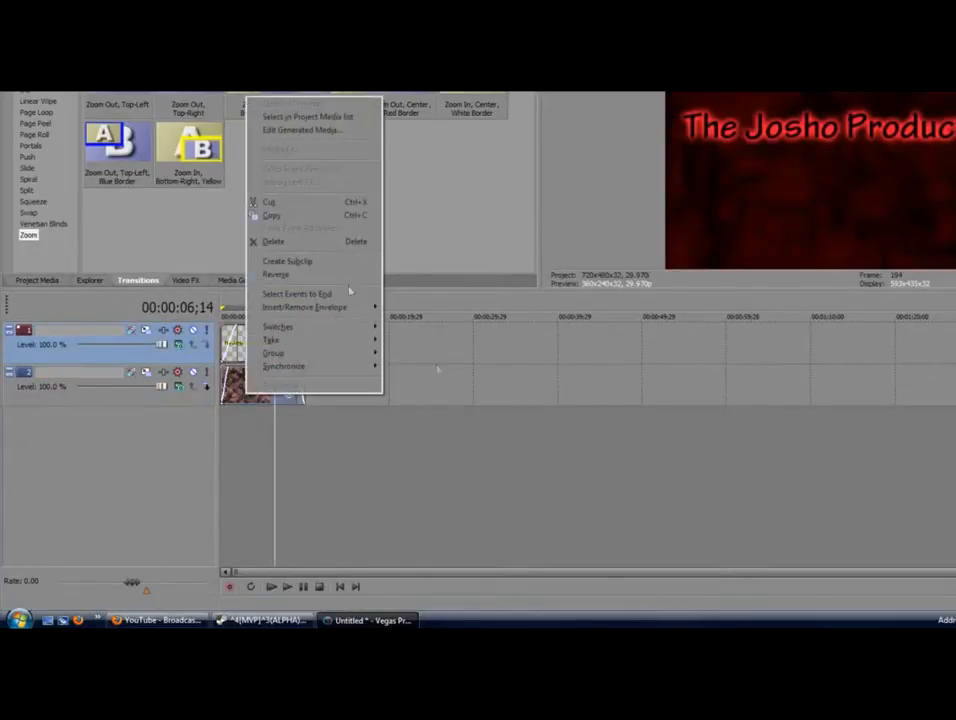
pyautogui.click(320, 214)
pyautogui.rightClick(338, 352)
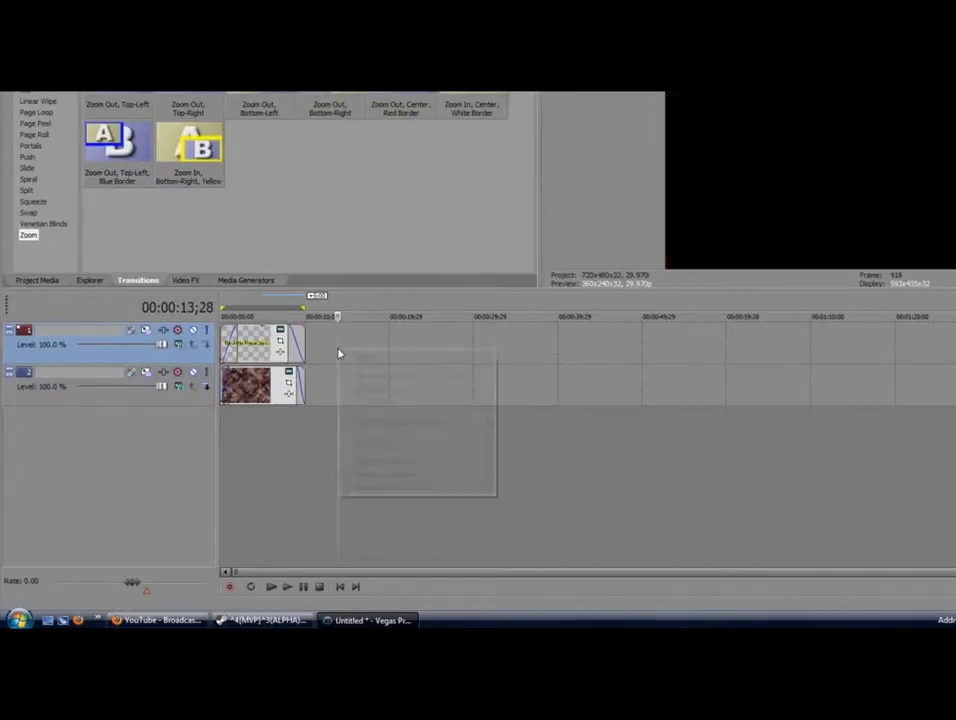
pyautogui.click(362, 358)
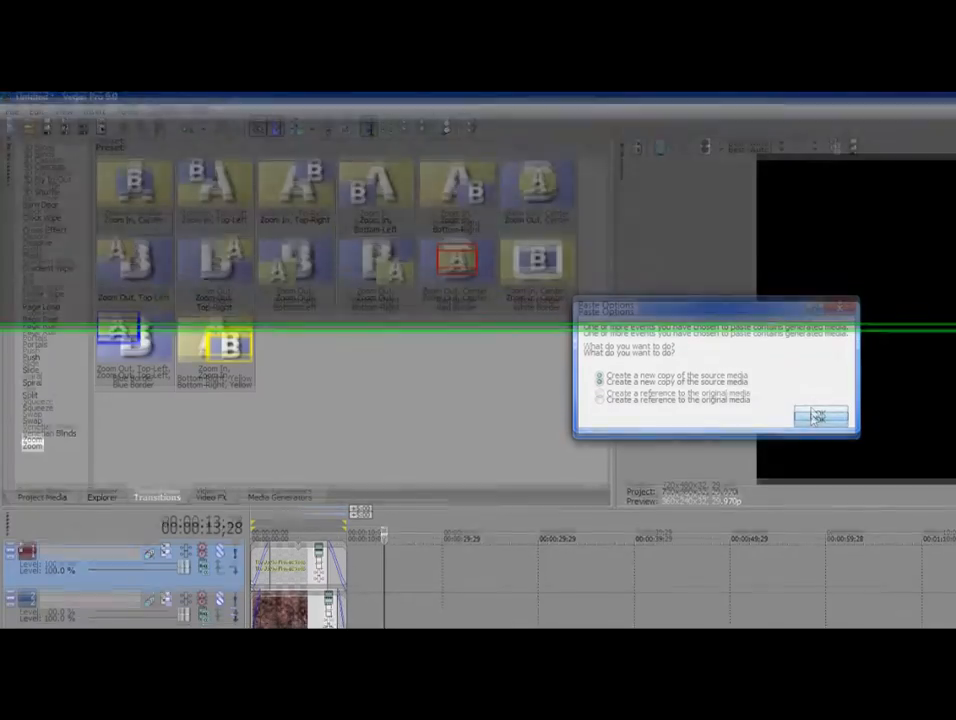
pyautogui.click(817, 421)
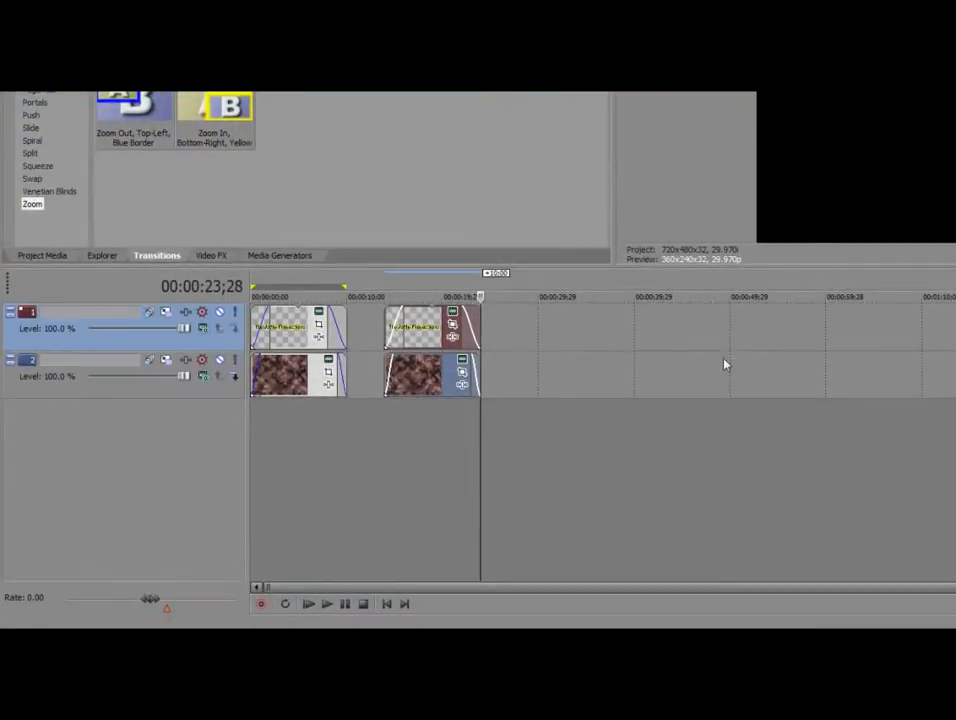
# Slide the pasted title and noise clips left against the original pair, then scrub the overlap
pyautogui.click(468, 345)
pyautogui.moveTo(432, 337); pyautogui.dragTo(383, 420)
pyautogui.keyDown('ctrl'); pyautogui.click(416, 368); pyautogui.keyUp('ctrl')
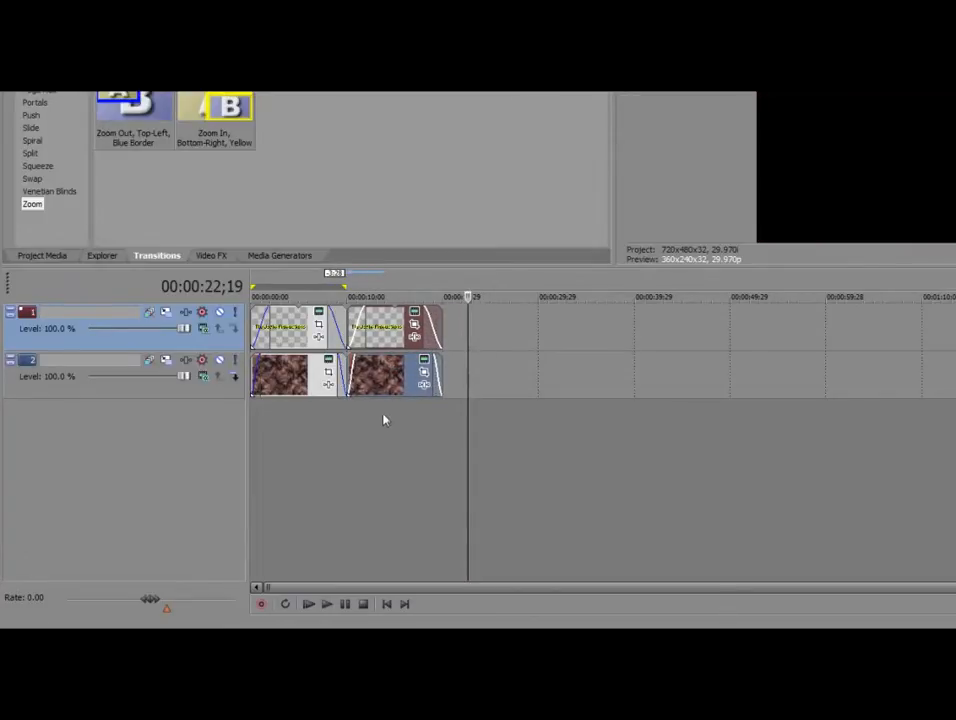
pyautogui.click(326, 446)
pyautogui.click(403, 448)
pyautogui.click(295, 444)
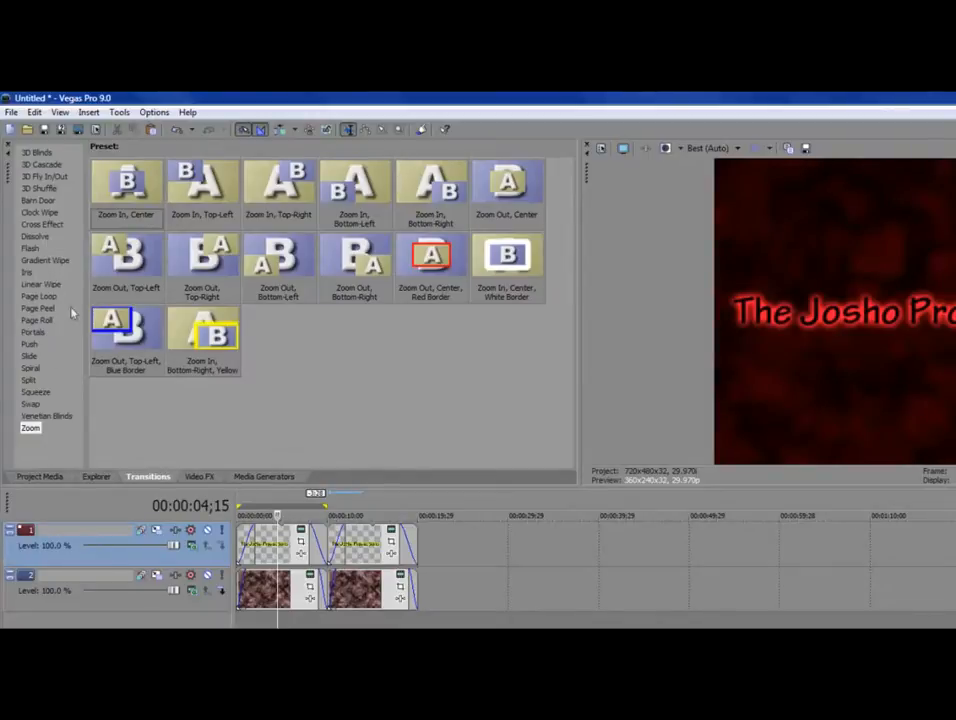
# Drop the Default 3D Fly In/Out preset between the two track-1 title clips
pyautogui.click(45, 225)
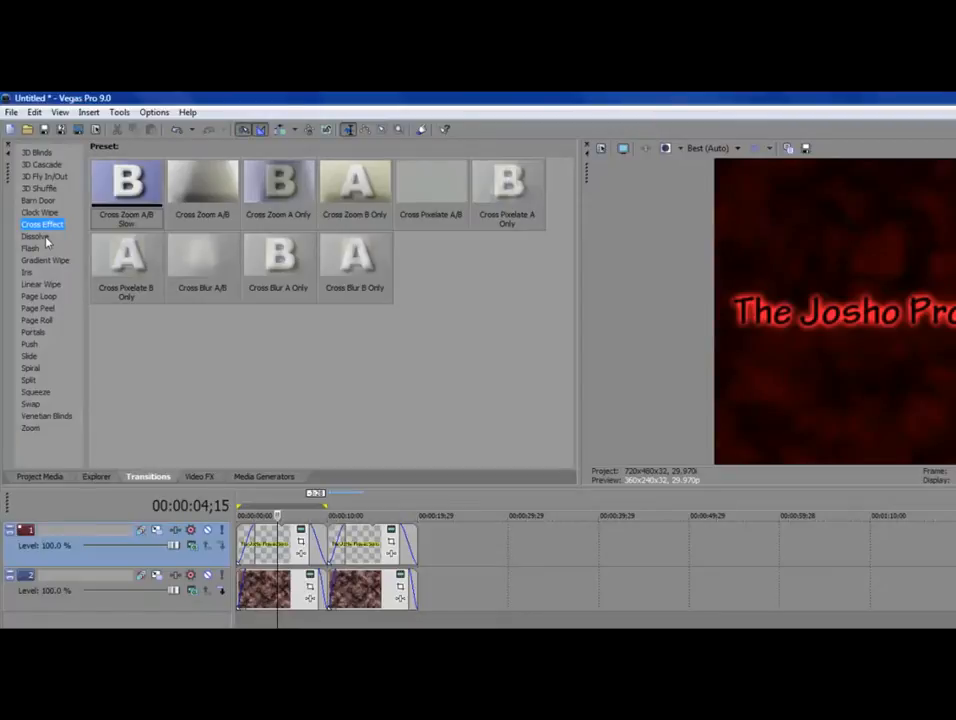
pyautogui.click(45, 237)
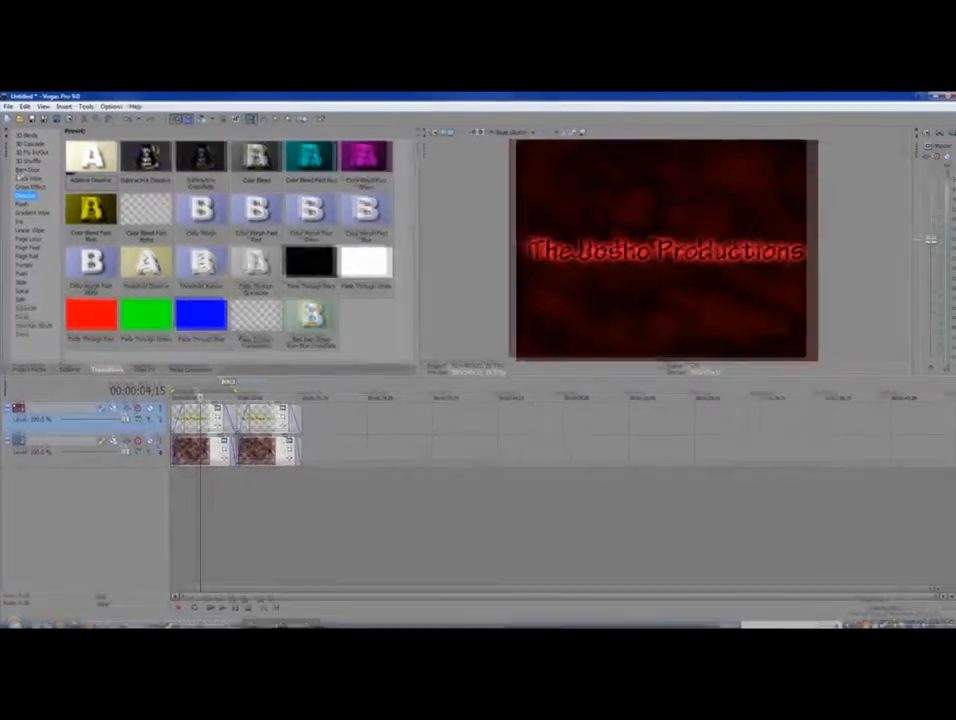
pyautogui.click(38, 188)
pyautogui.click(32, 151)
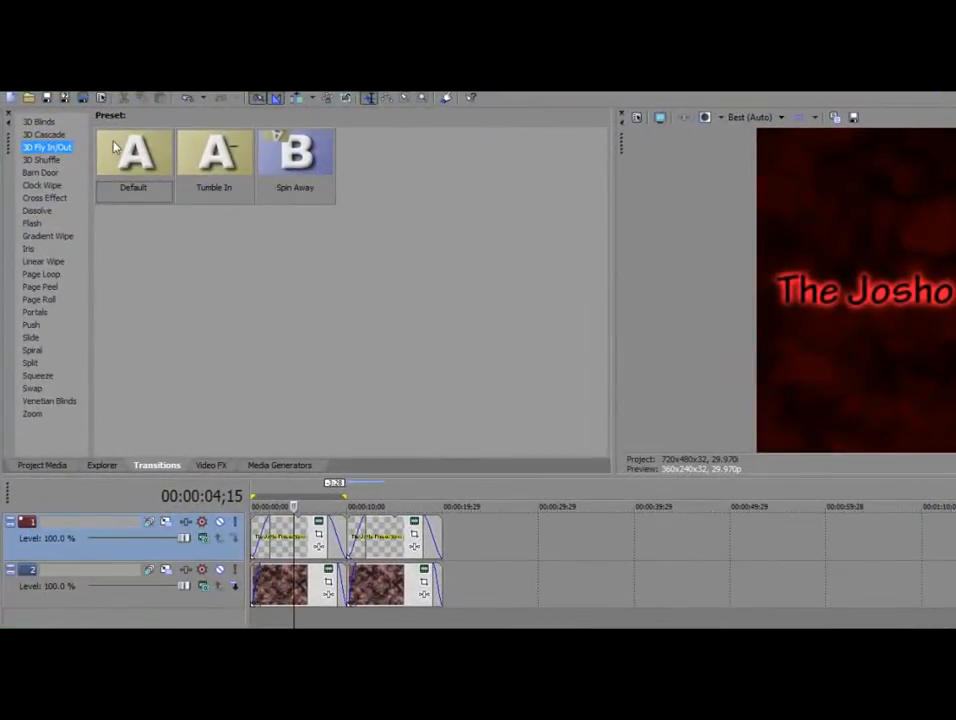
pyautogui.click(114, 147)
pyautogui.moveTo(133, 160); pyautogui.dragTo(352, 598)
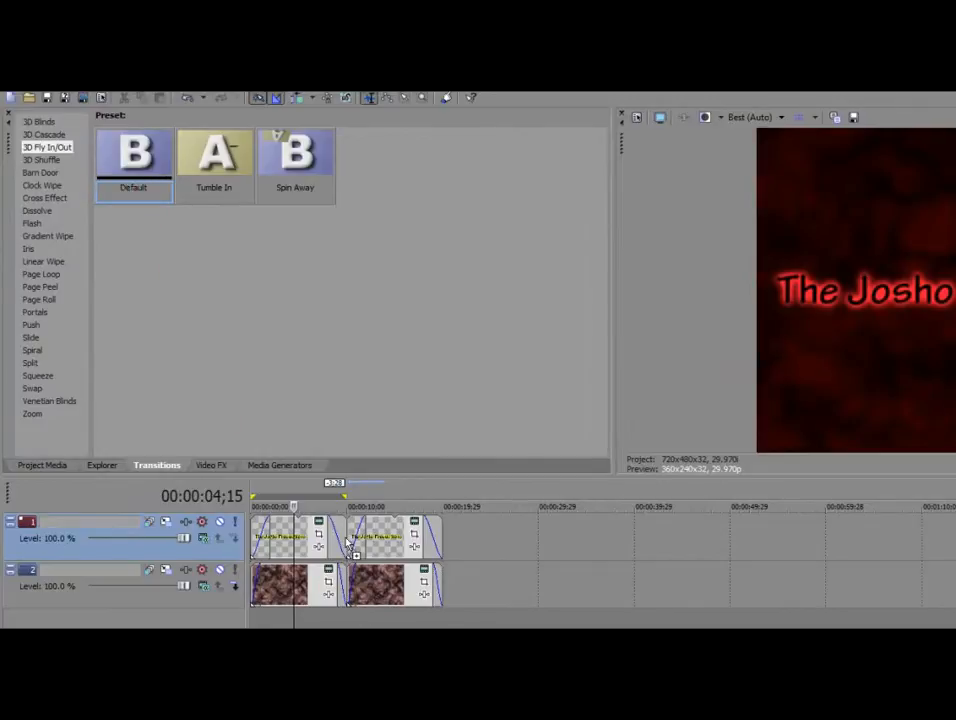
pyautogui.moveTo(350, 543); pyautogui.dragTo(350, 543)
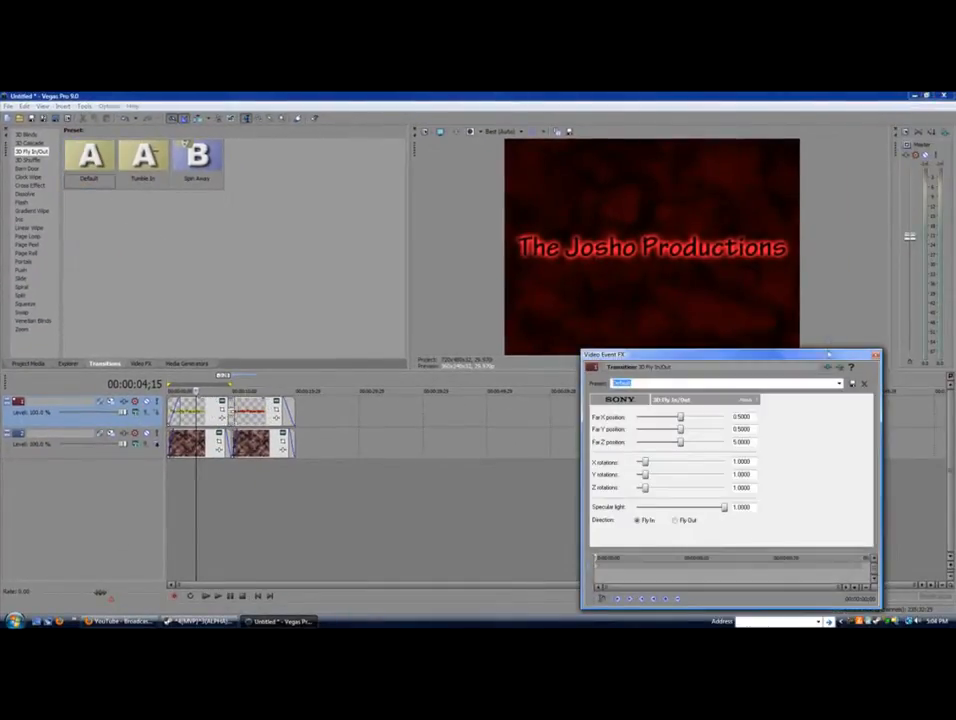
# Add the 3D Fly In/Out transition between the two track-2 noise clips
pyautogui.click(874, 356)
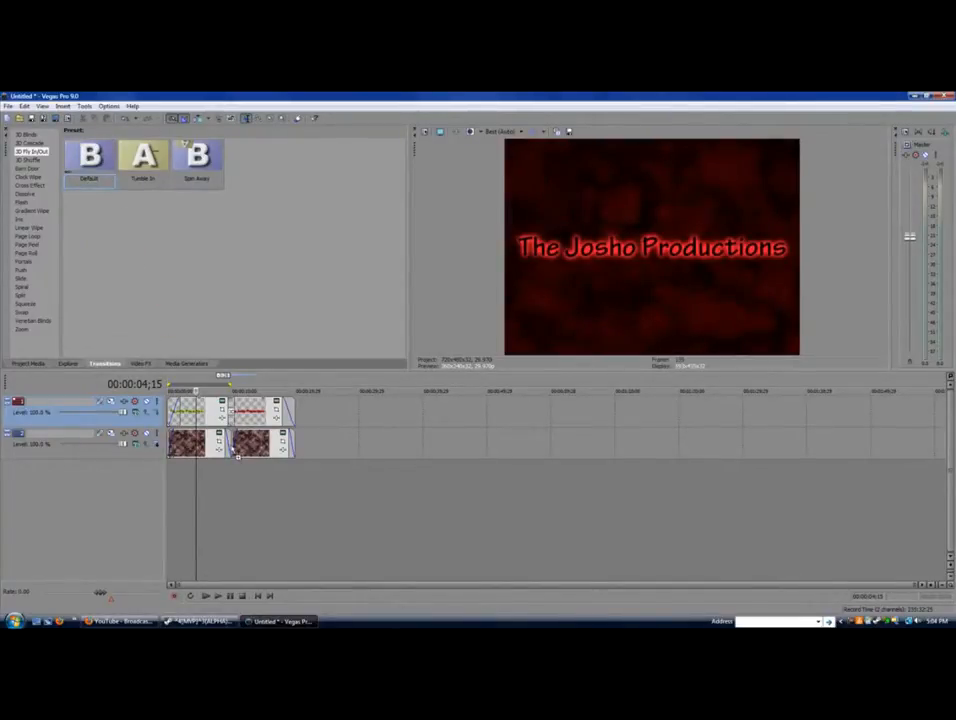
pyautogui.moveTo(237, 454); pyautogui.dragTo(232, 450)
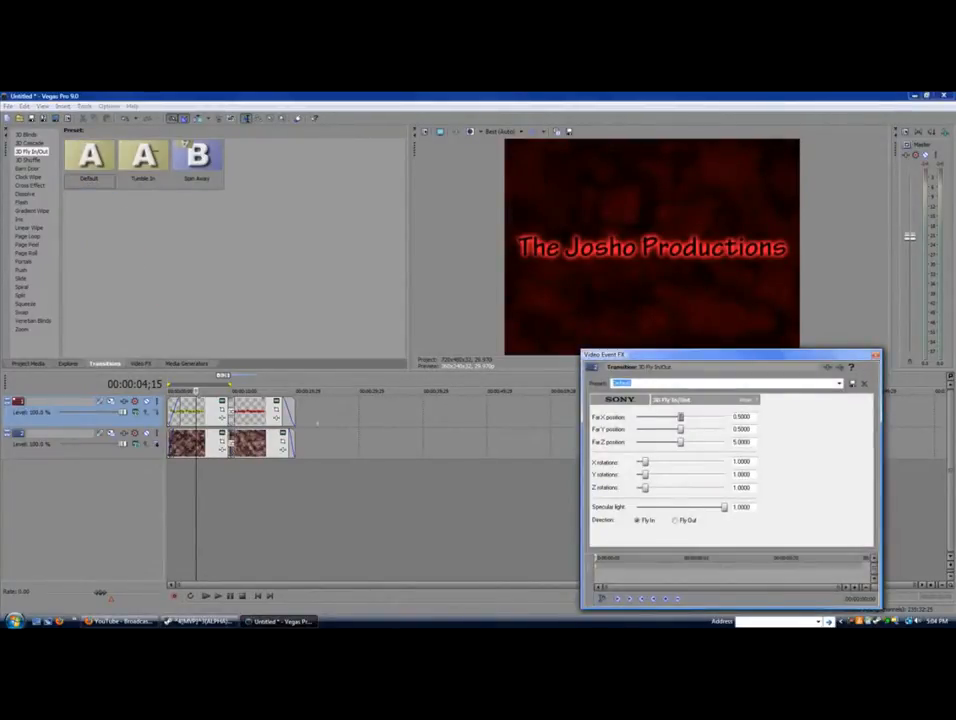
pyautogui.click(875, 356)
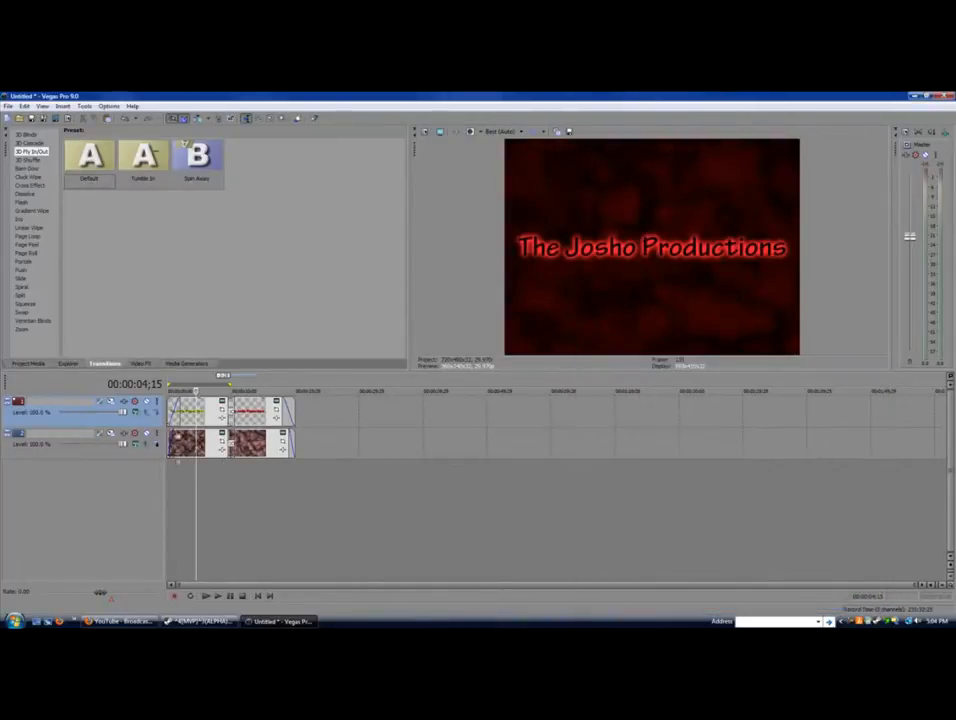
# Play back the intro to check both transitions, then bring up the Video FX list
pyautogui.click(217, 595)
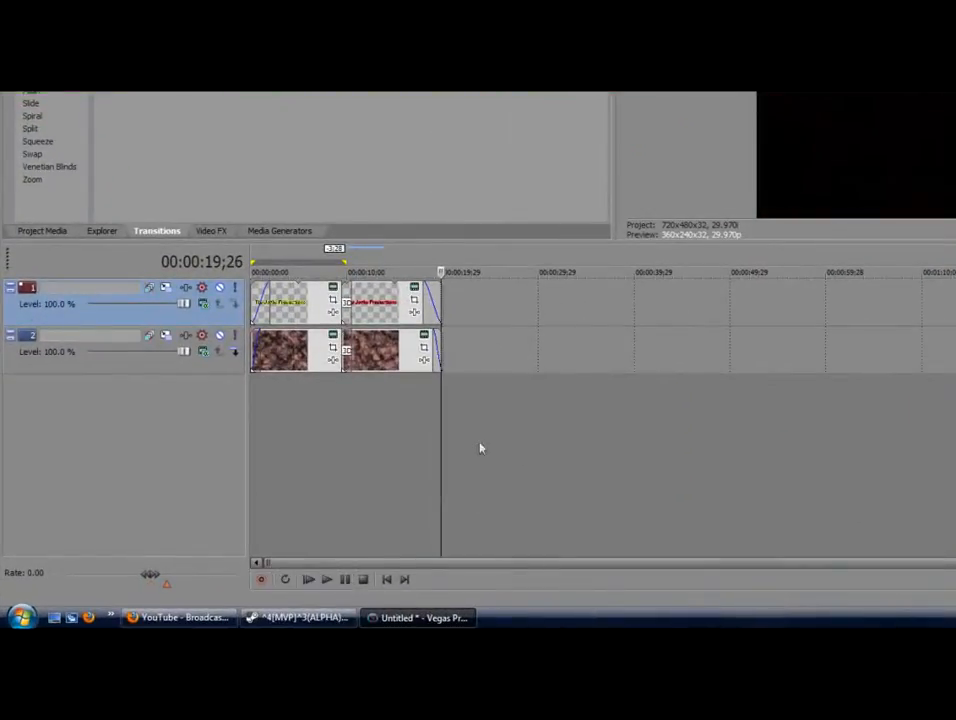
pyautogui.click(305, 450)
pyautogui.click(281, 236)
pyautogui.click(158, 231)
pyautogui.click(210, 231)
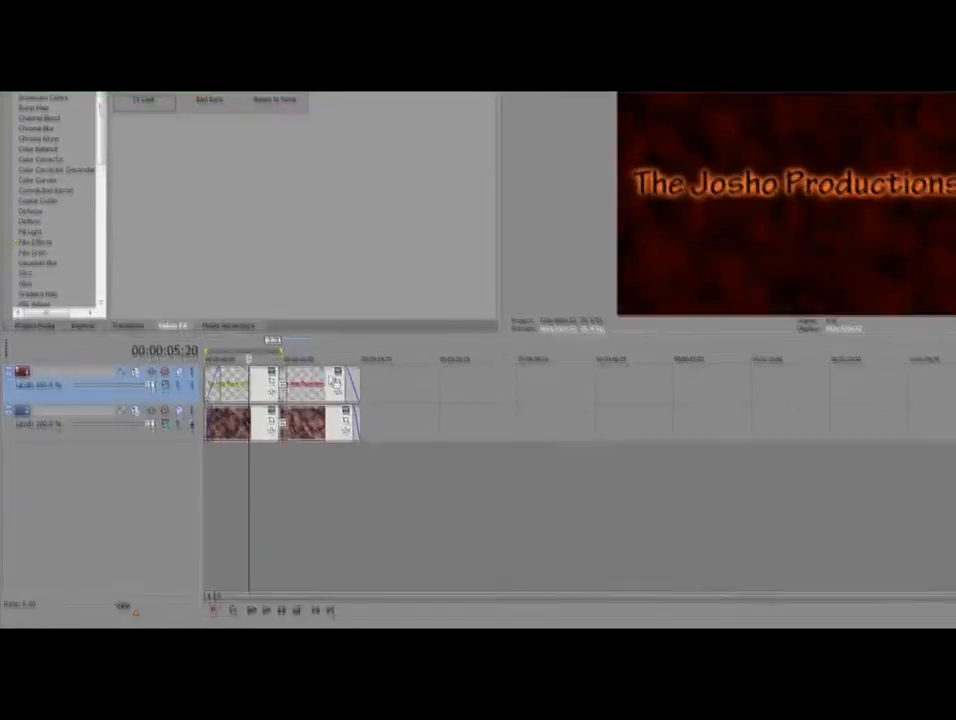
# Apply the Night Vision Gradient Map preset to the second title clip to turn it green
pyautogui.click(360, 516)
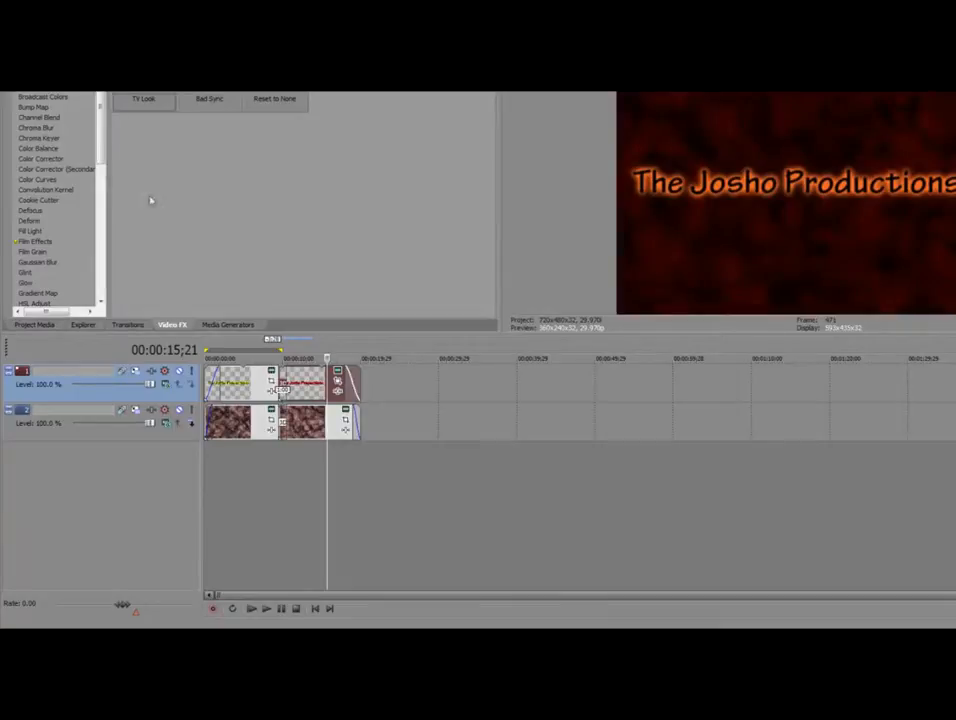
pyautogui.click(38, 293)
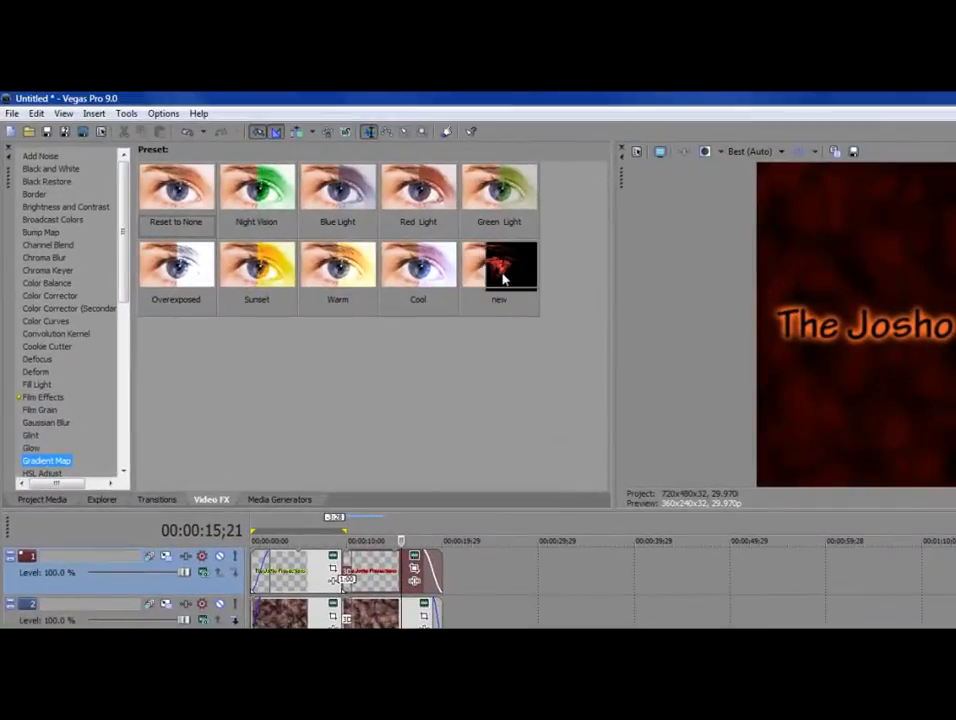
pyautogui.moveTo(245, 195); pyautogui.dragTo(368, 567)
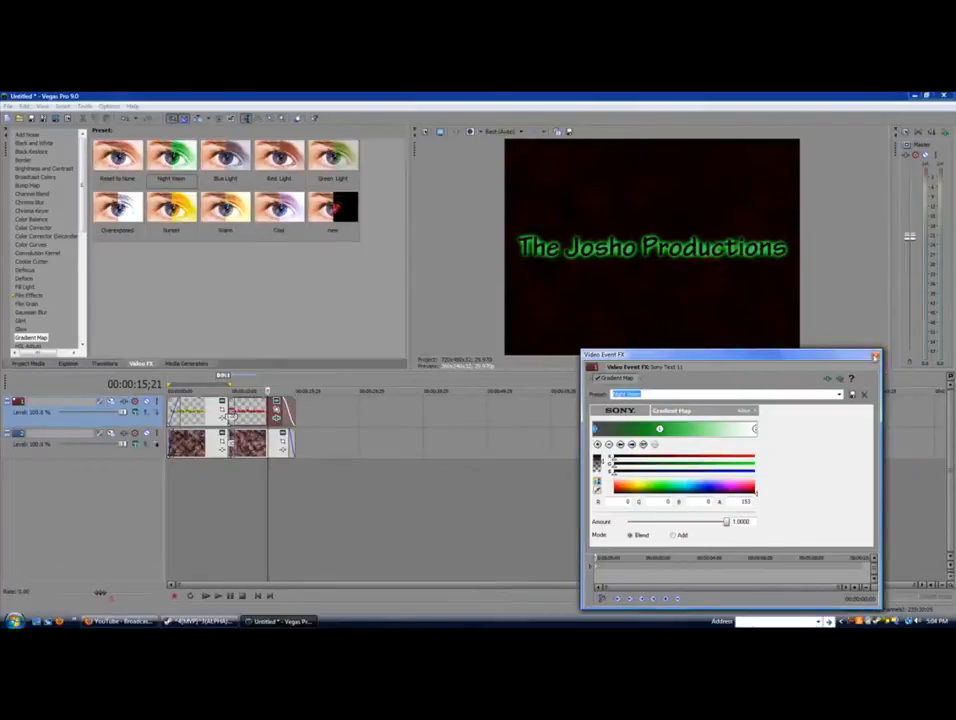
pyautogui.click(875, 357)
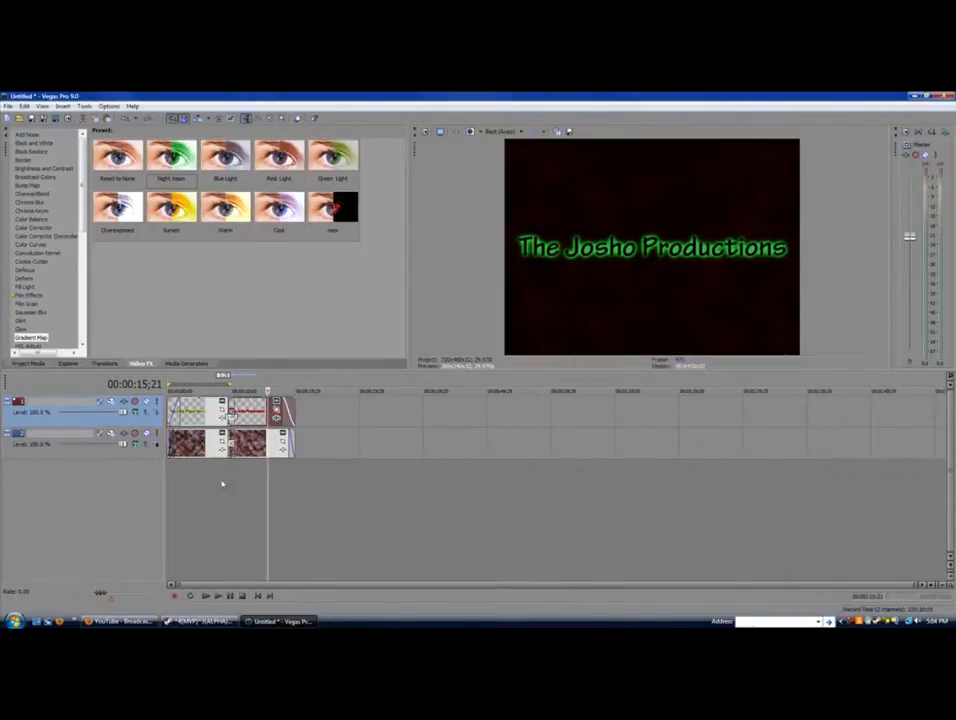
# Check the green title at 10;15 and 14;00, then show the Cookie Cutter presets
pyautogui.click(225, 482)
pyautogui.click(239, 480)
pyautogui.click(235, 480)
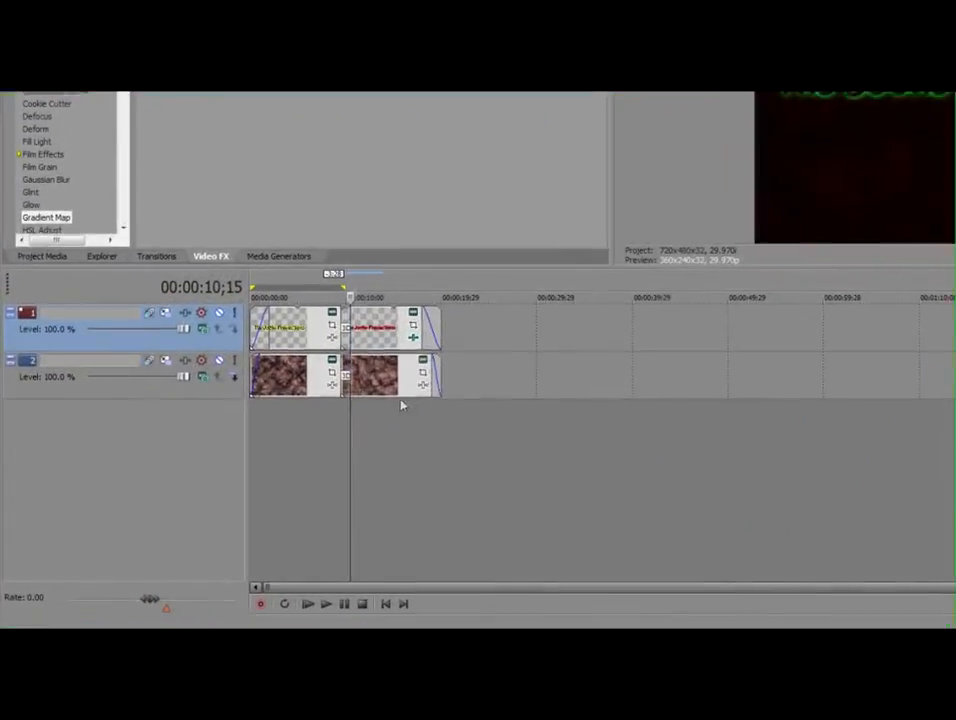
pyautogui.click(264, 451)
pyautogui.click(268, 419)
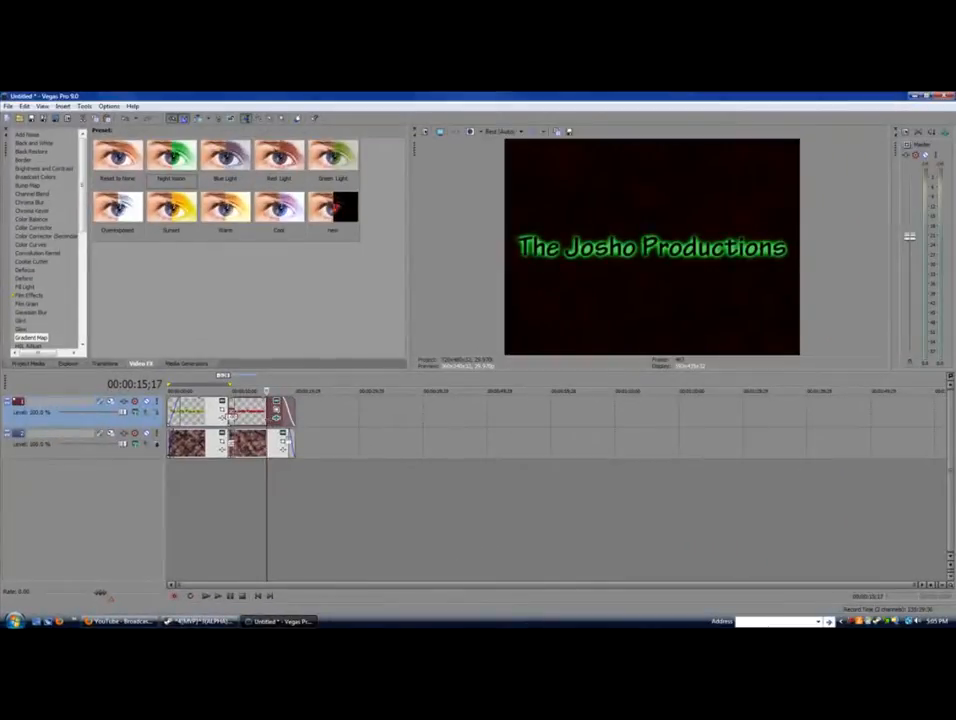
pyautogui.click(257, 498)
pyautogui.click(32, 261)
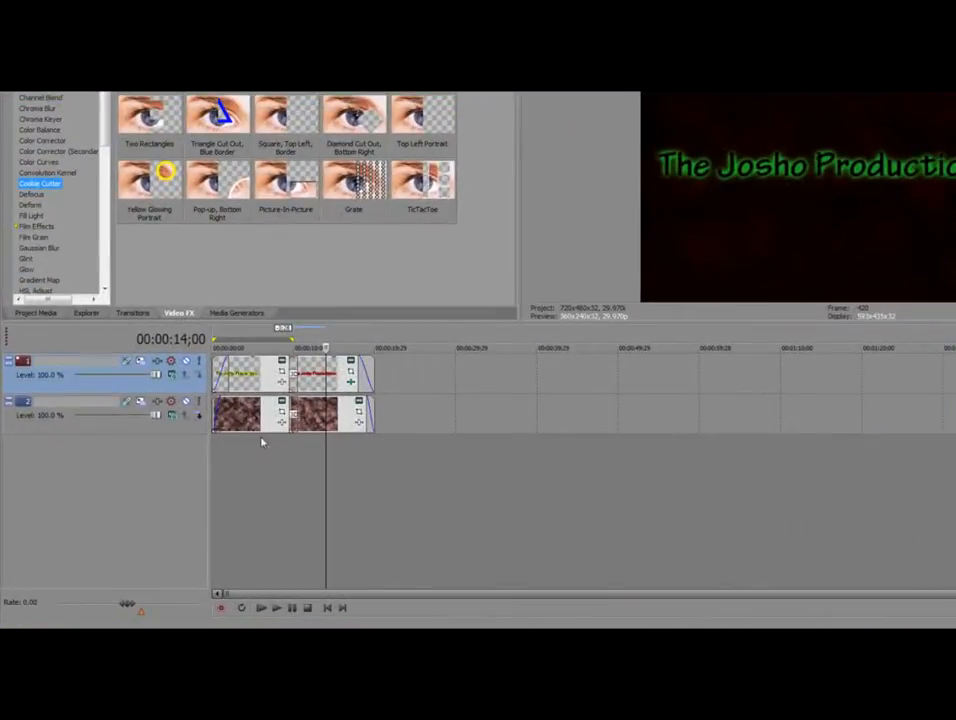
# Apply Cookie Cutter 'Two Rectangles' to the first noise background, then open its event FX chooser
pyautogui.click(206, 467)
pyautogui.click(187, 482)
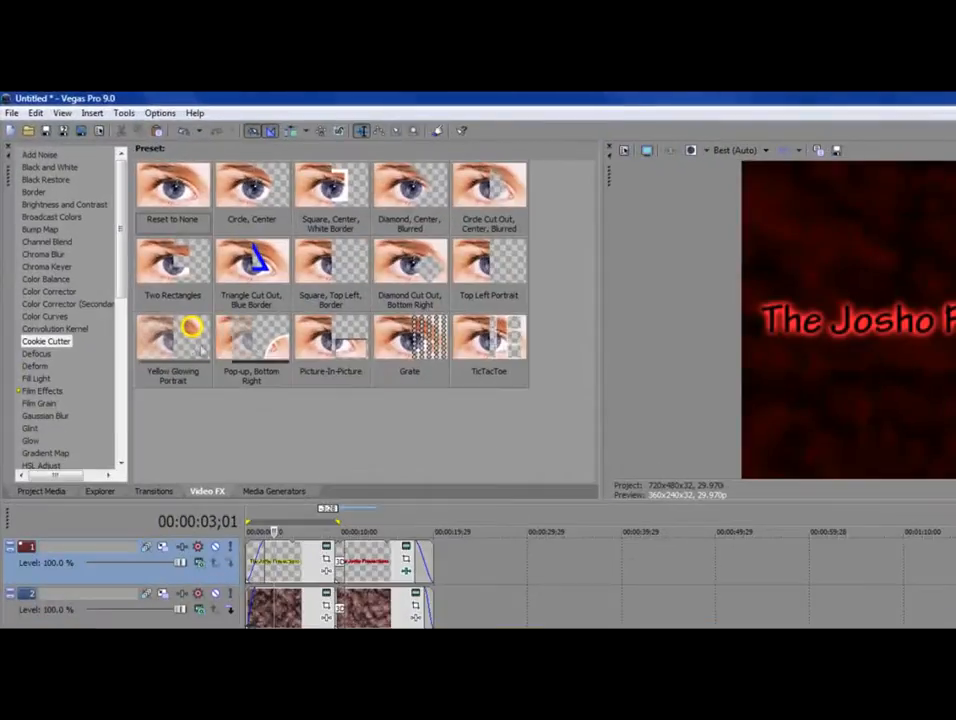
pyautogui.moveTo(188, 282); pyautogui.dragTo(268, 596)
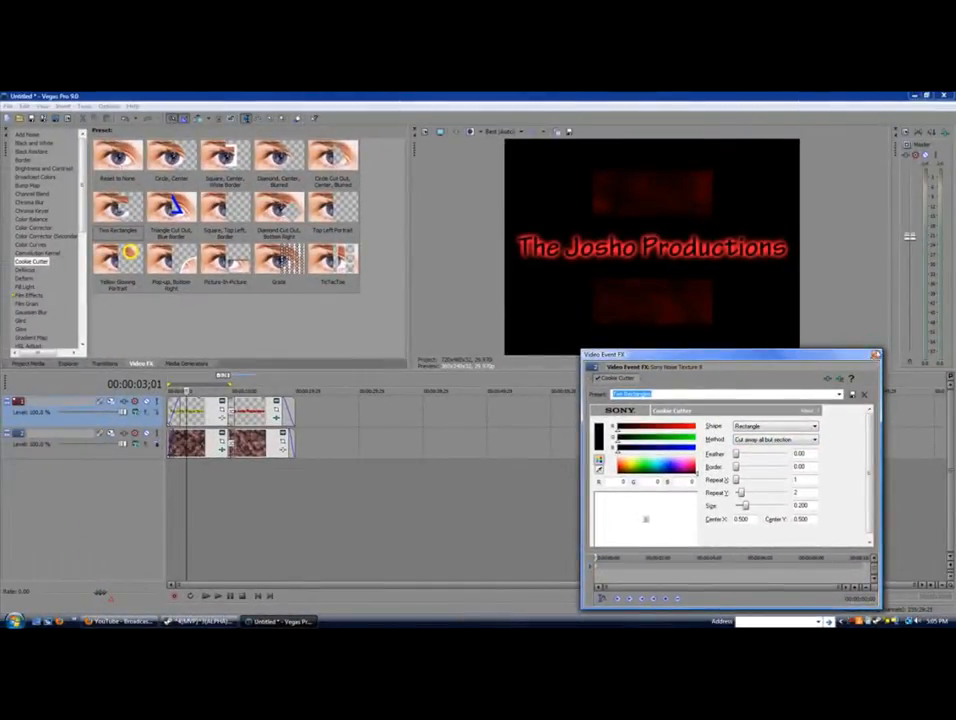
pyautogui.click(875, 354)
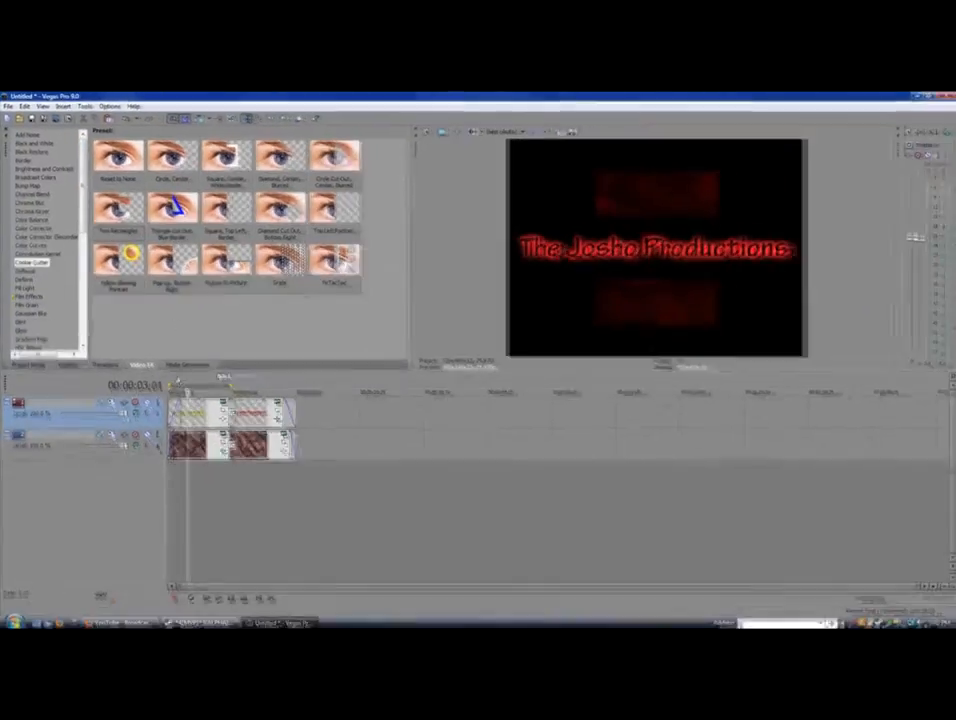
pyautogui.click(287, 514)
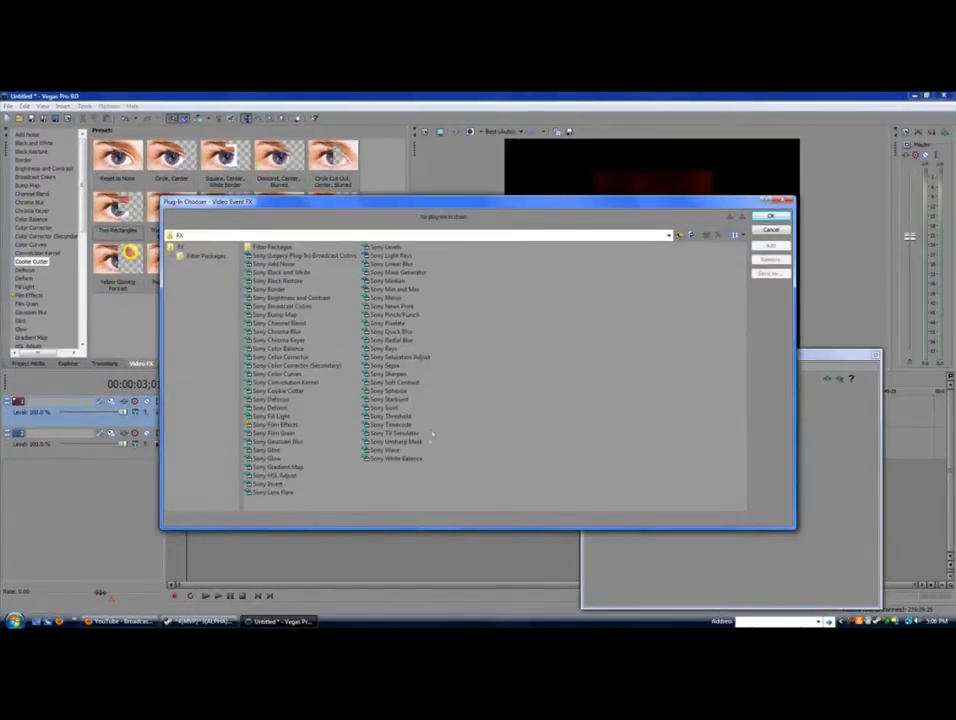
# Set the first background's Noise Texture Color B opacity to 255 for brighter red bars
pyautogui.click(786, 202)
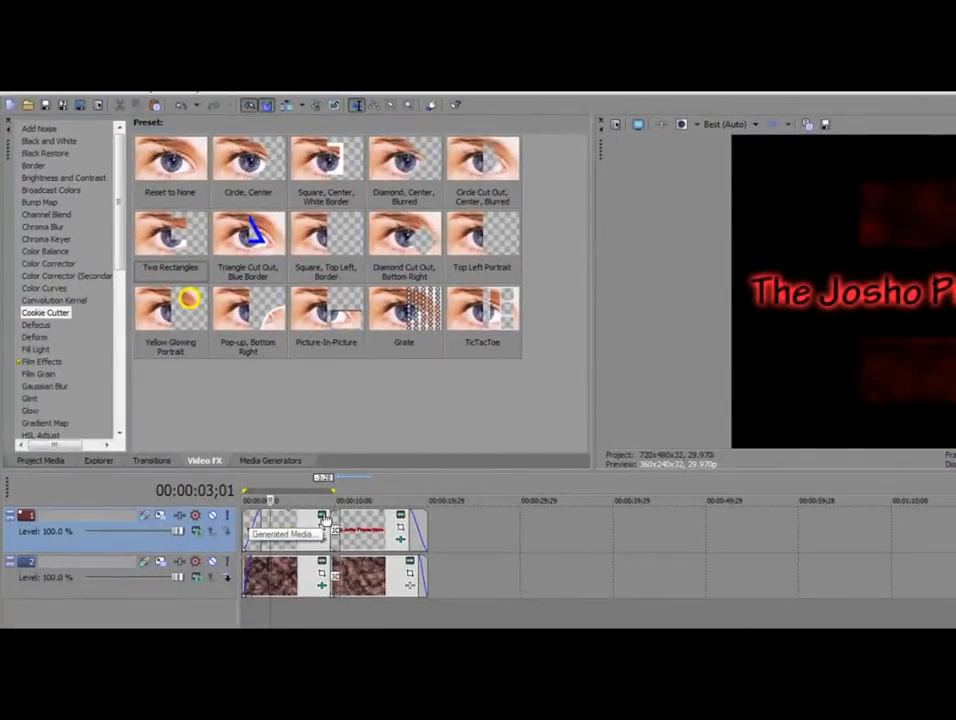
pyautogui.click(322, 573)
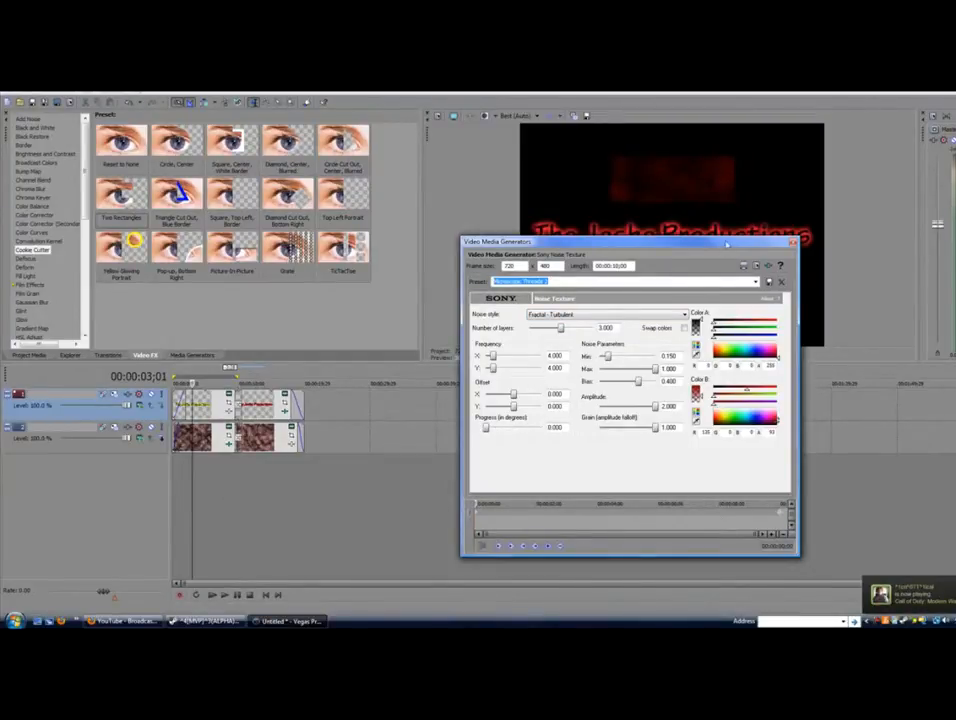
pyautogui.moveTo(727, 246); pyautogui.dragTo(680, 331)
pyautogui.moveTo(615, 332); pyautogui.dragTo(395, 168)
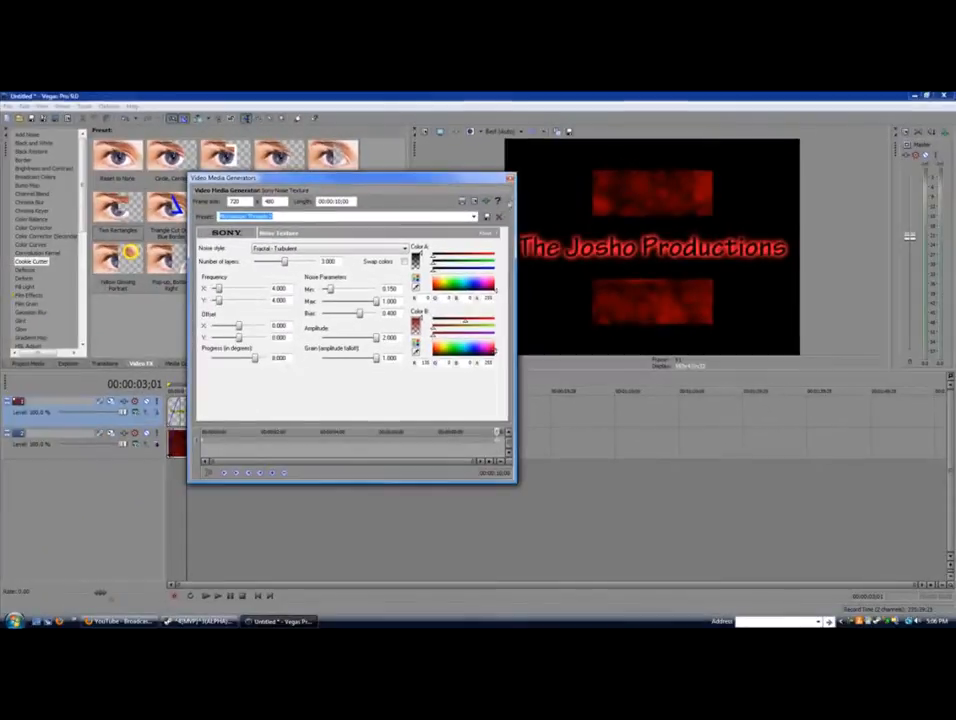
pyautogui.click(568, 131)
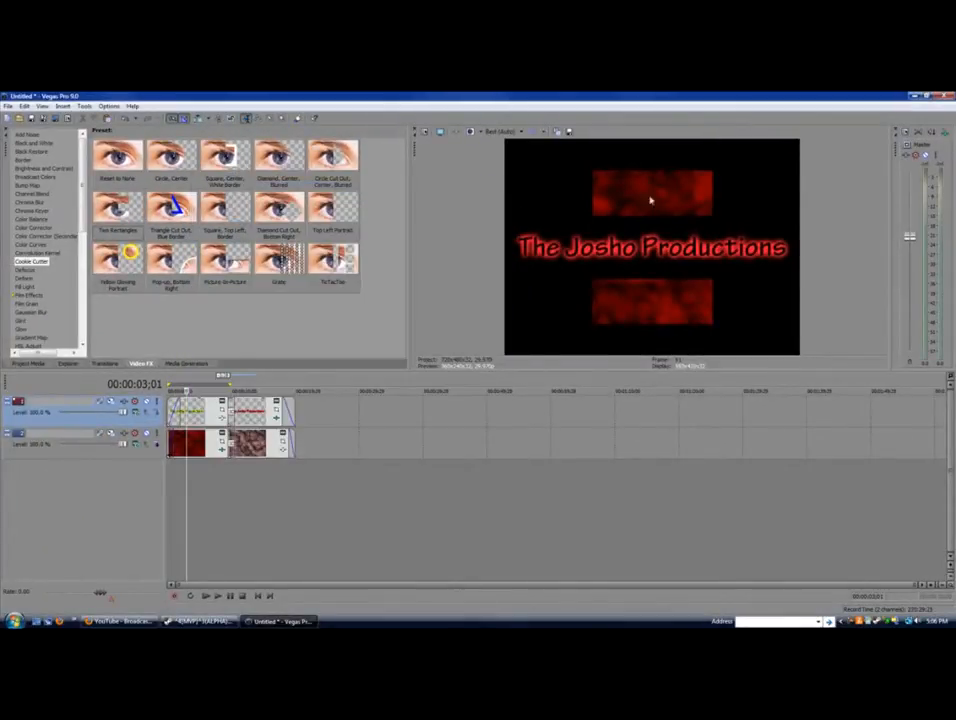
pyautogui.press('space')
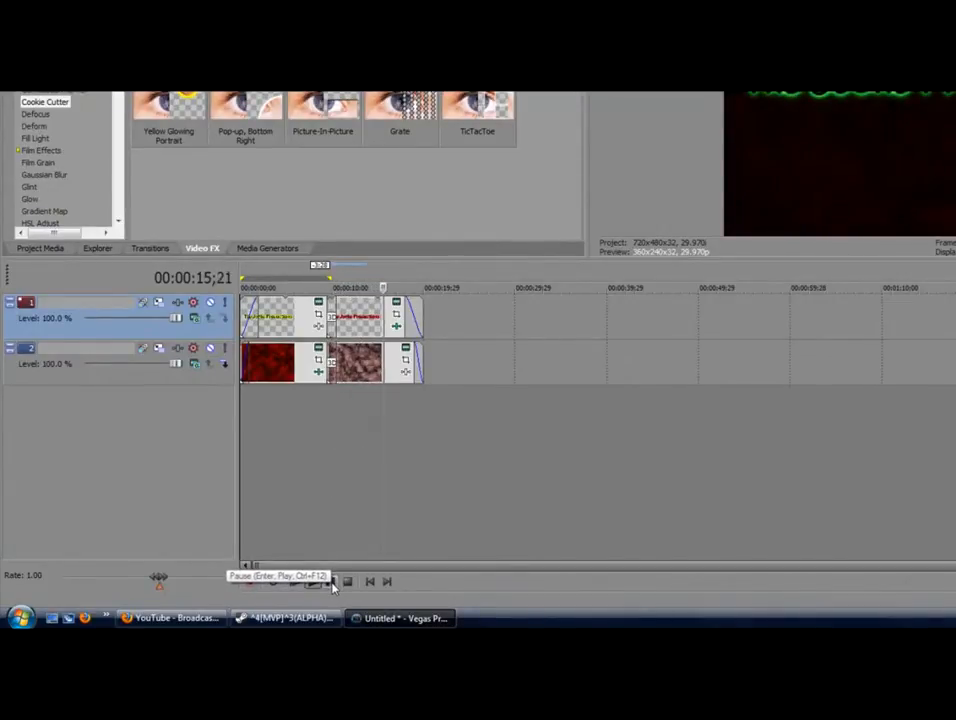
pyautogui.click(333, 582)
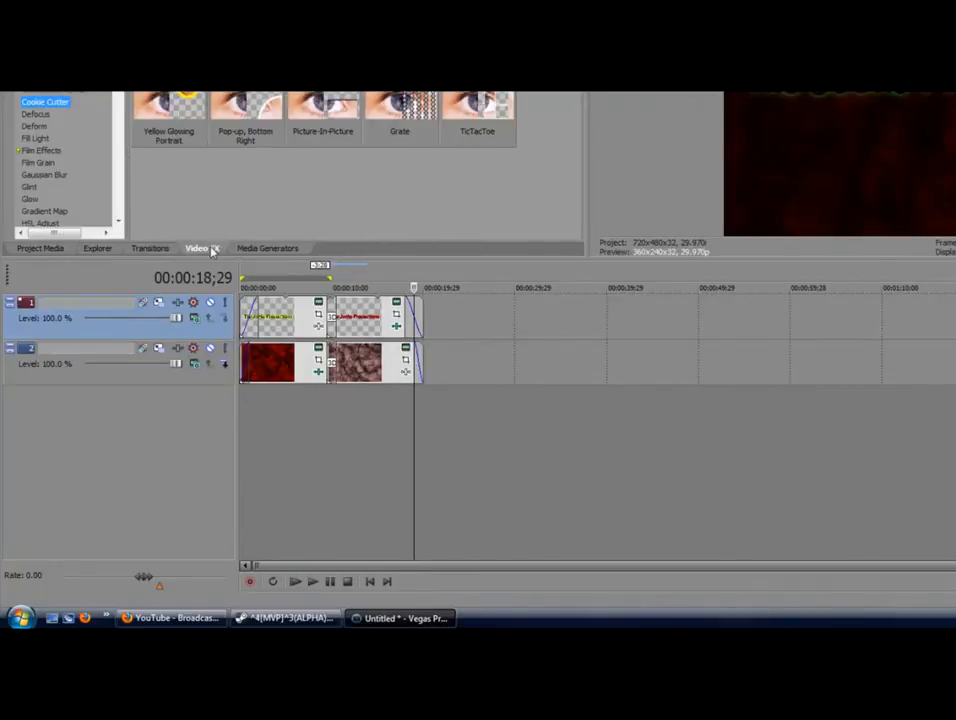
pyautogui.click(150, 248)
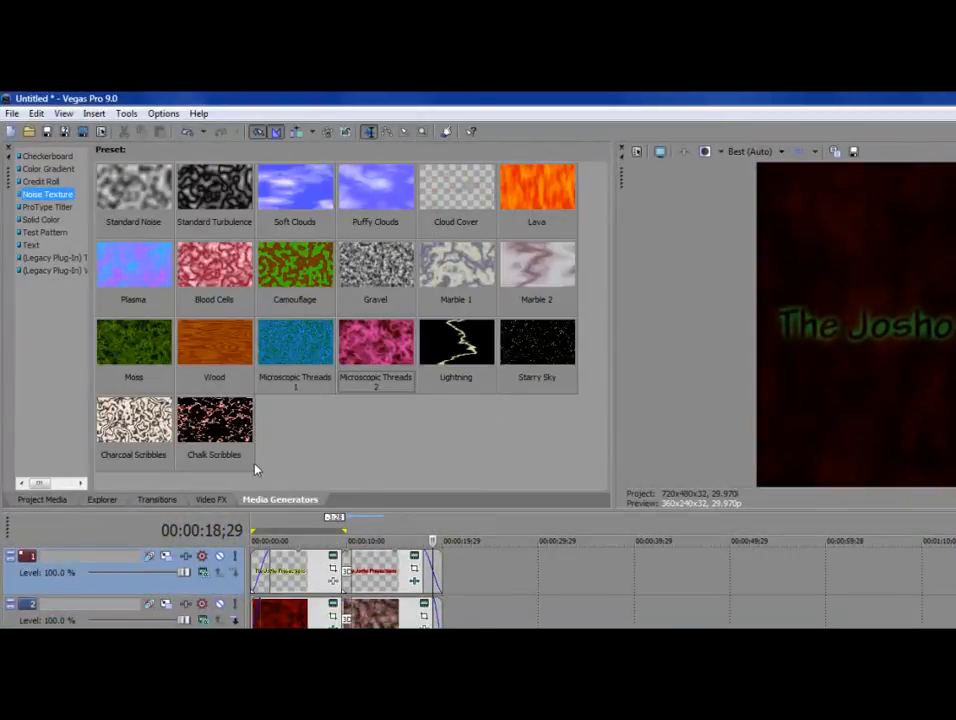
pyautogui.click(215, 500)
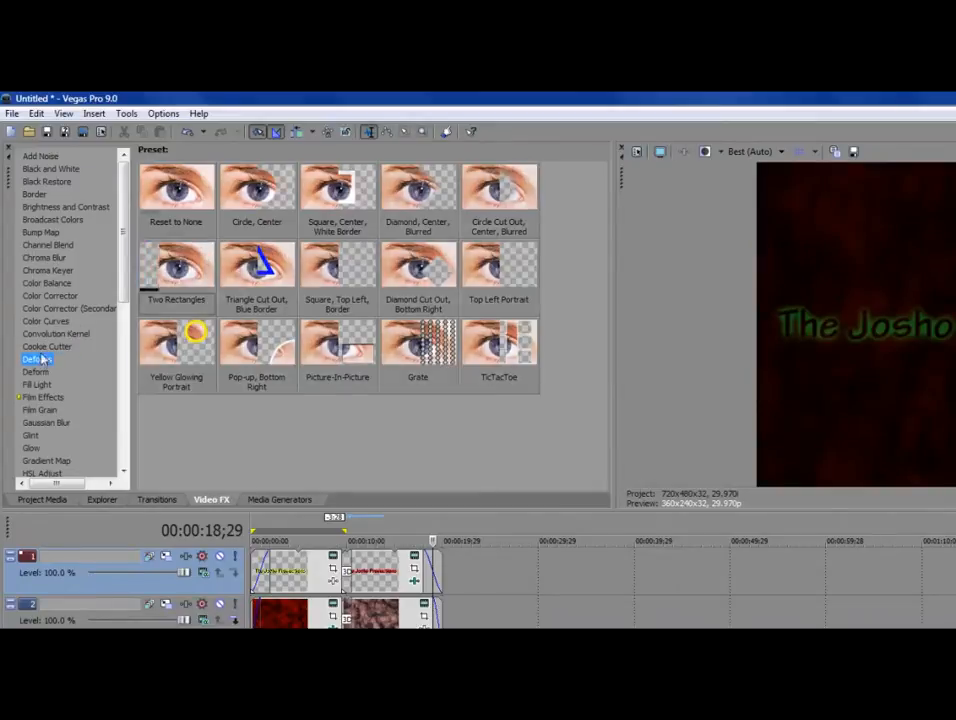
pyautogui.click(40, 359)
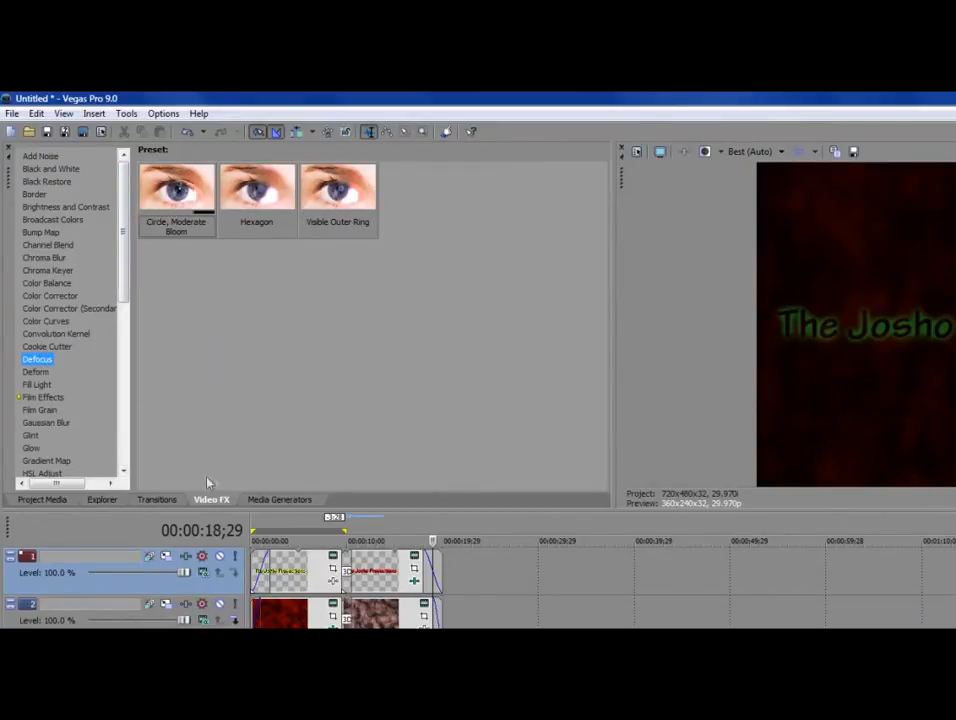
pyautogui.click(280, 499)
pyautogui.click(220, 502)
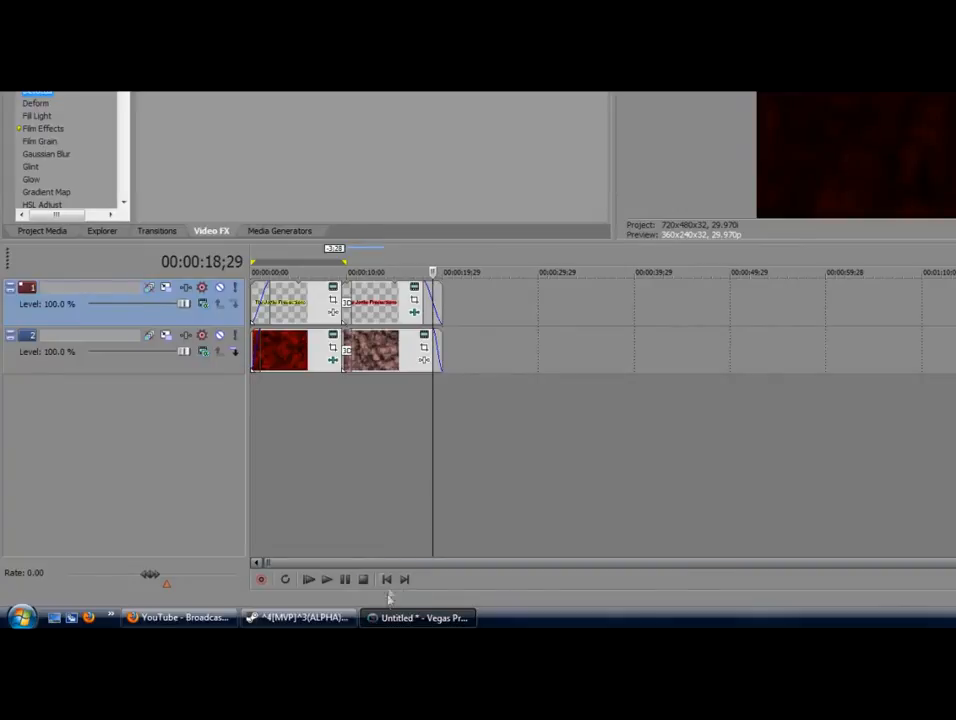
pyautogui.click(258, 596)
pyautogui.click(326, 582)
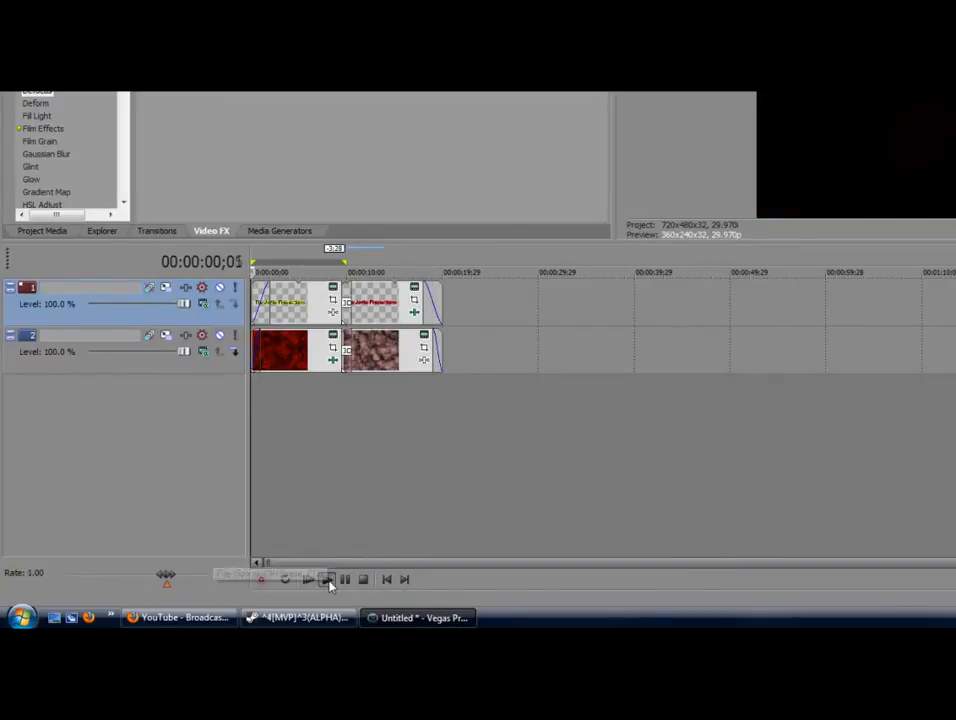
pyautogui.click(347, 584)
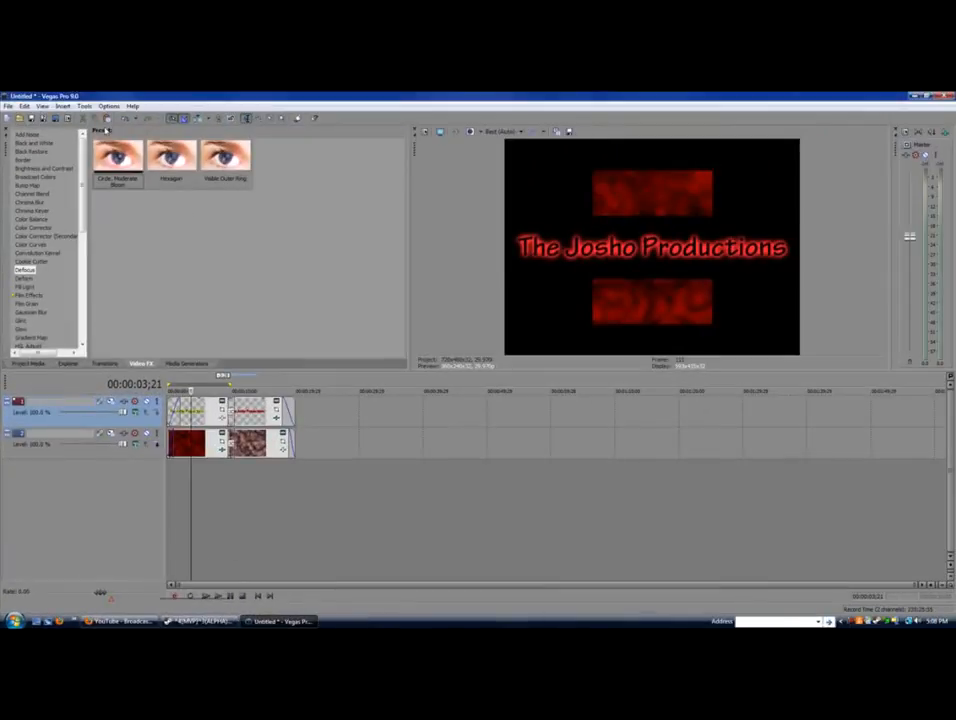
pyautogui.click(8, 107)
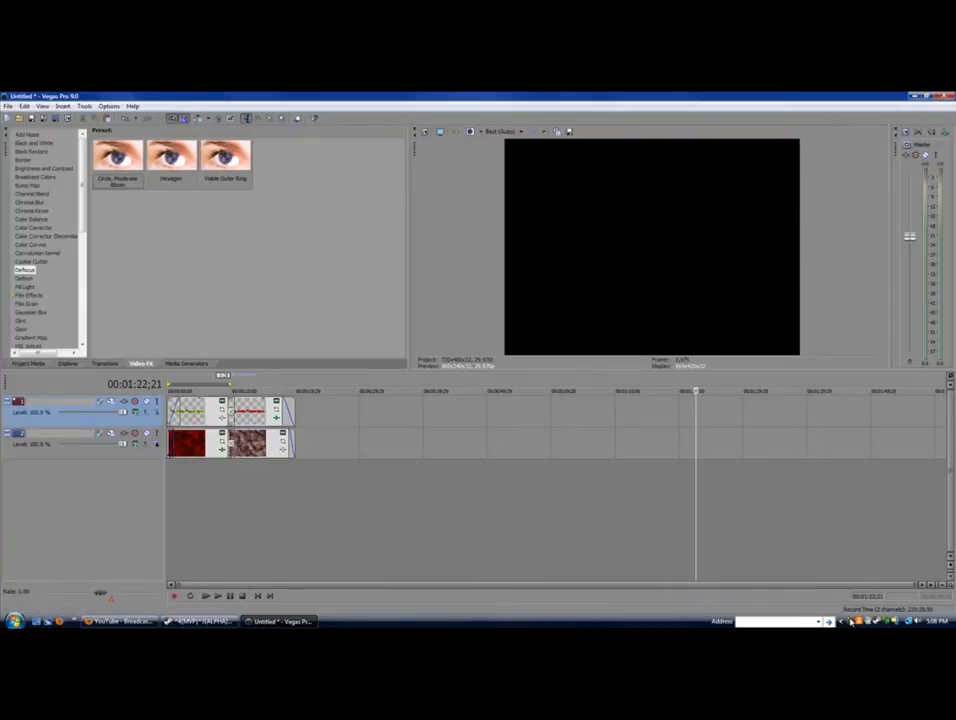